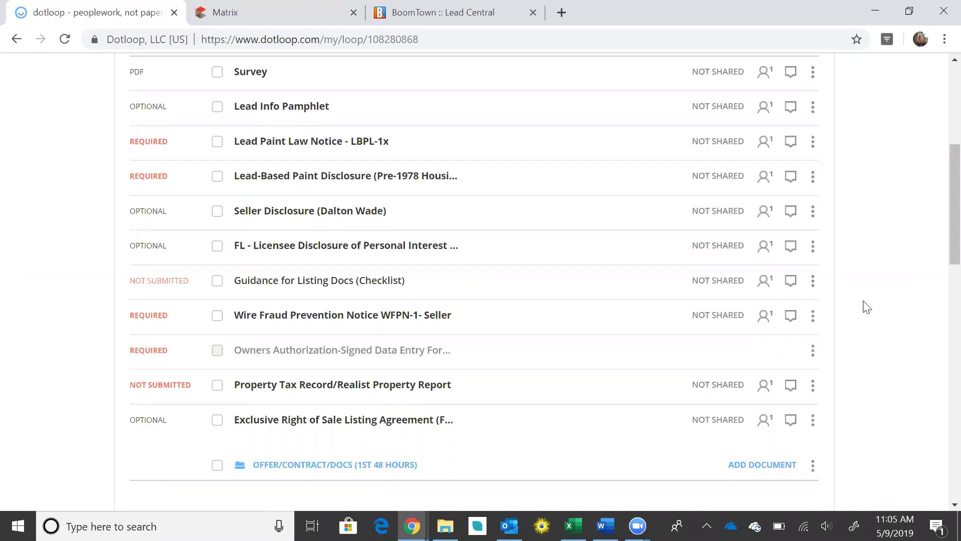
Open the Wire Fraud Prevention Notice and autofill it with Seller 2 set to no one
scroll(877, 291, down, 2)
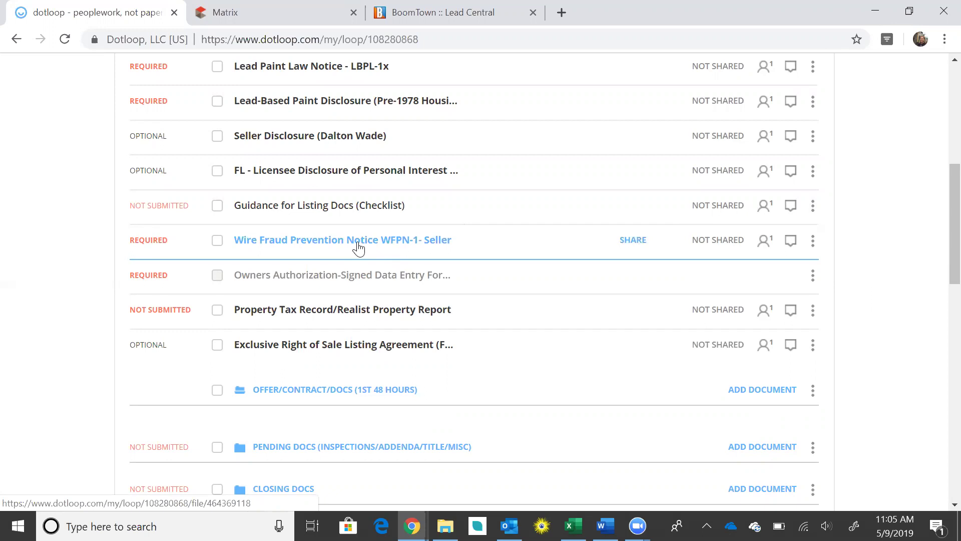
click(358, 247)
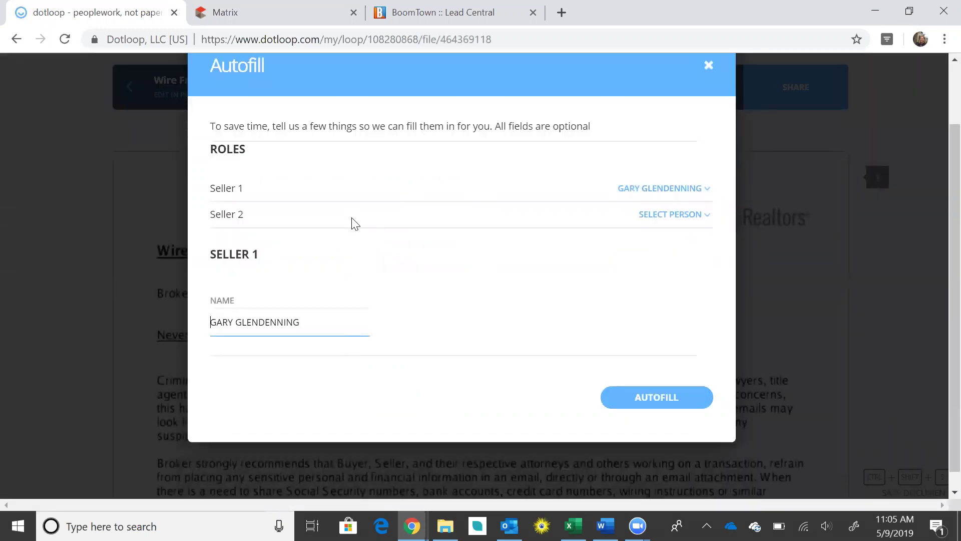
click(679, 225)
click(680, 231)
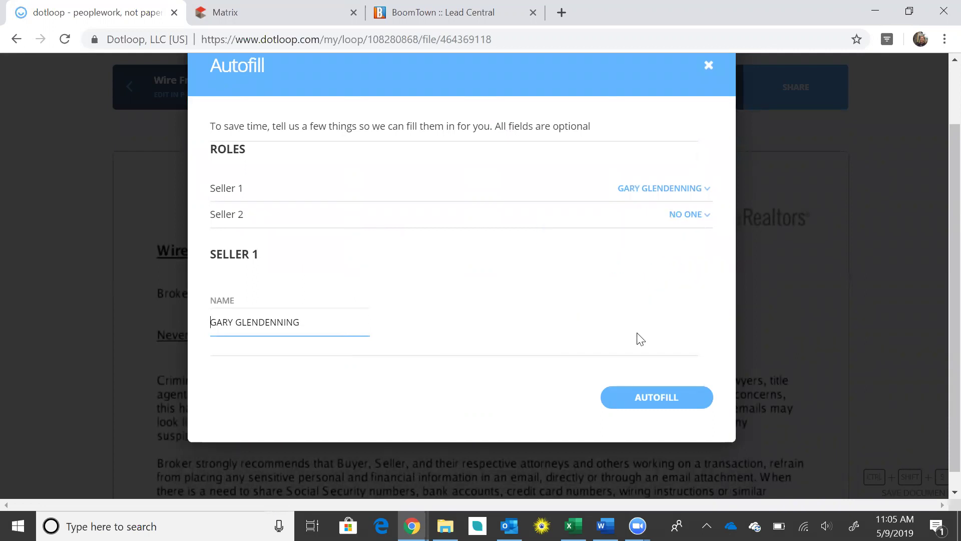
click(649, 400)
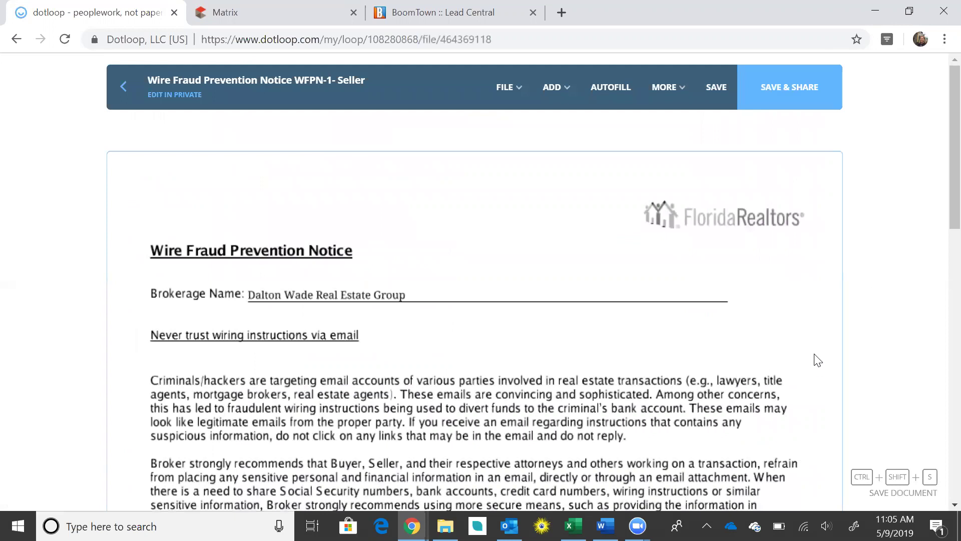
Save the autofilled notice and return to the loop's document list
scroll(818, 355, down, 4)
scroll(818, 356, down, 2)
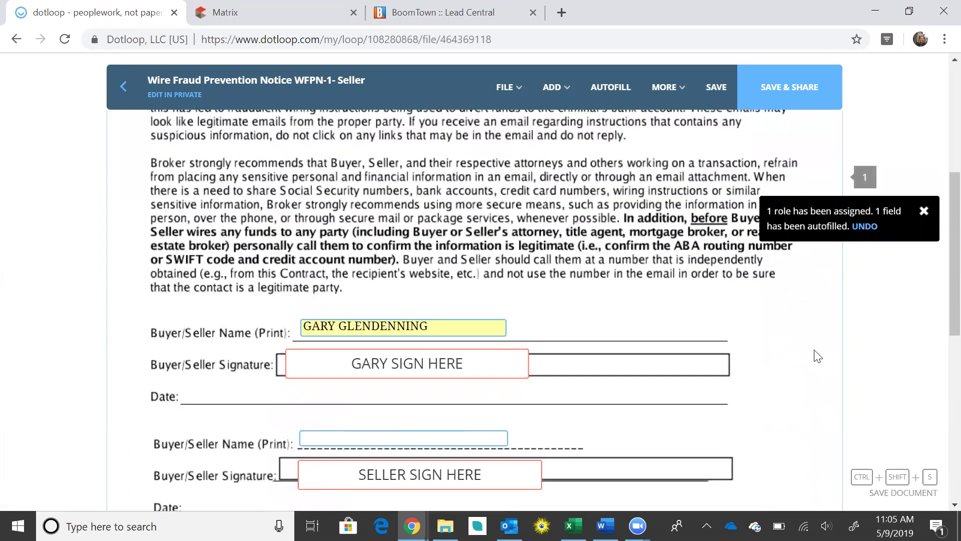
click(716, 87)
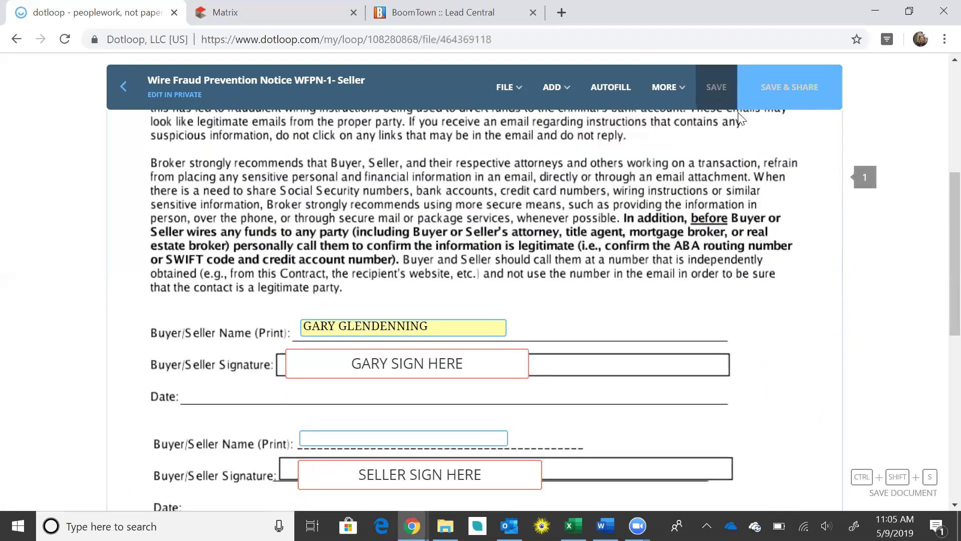
click(131, 86)
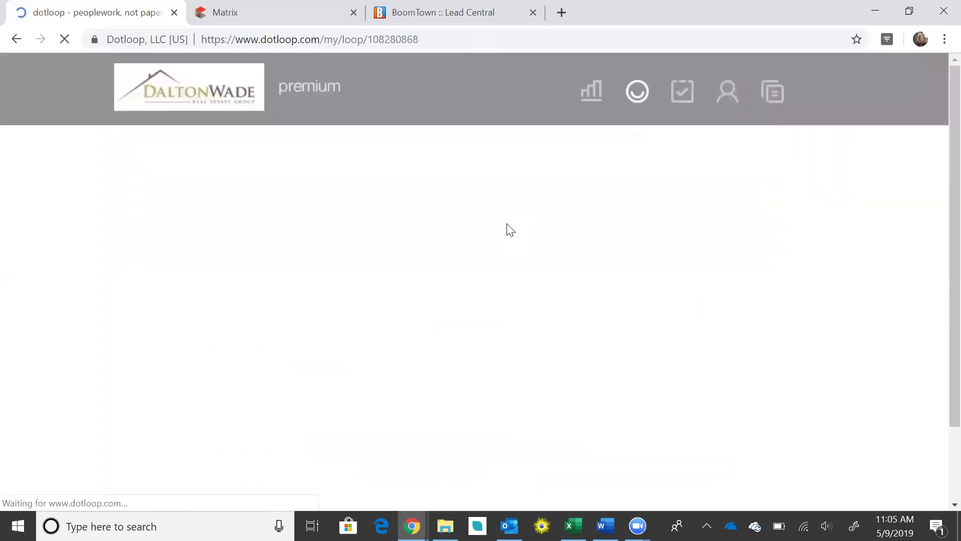
Open the FL Licensee Disclosure rider from the documents list
scroll(515, 230, down, 7)
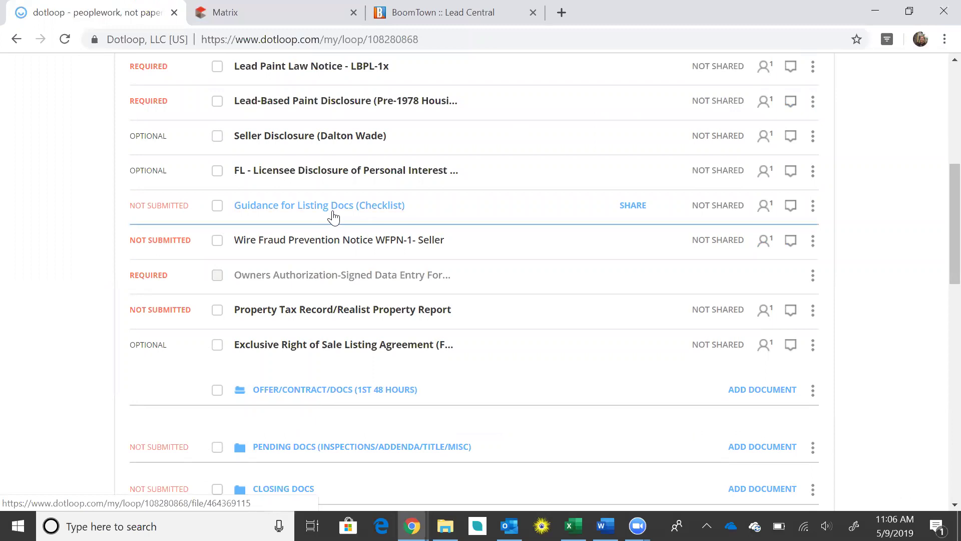
scroll(391, 219, up, 1)
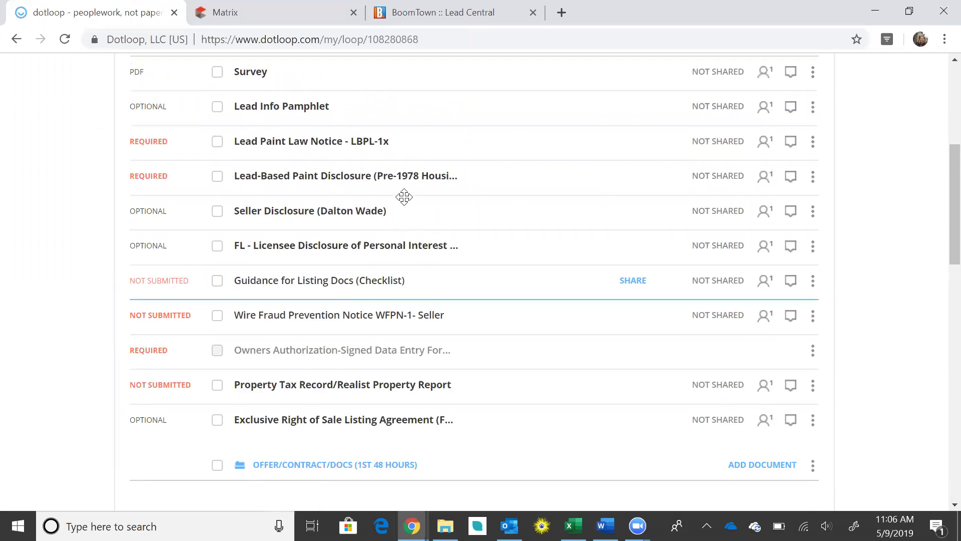
click(330, 248)
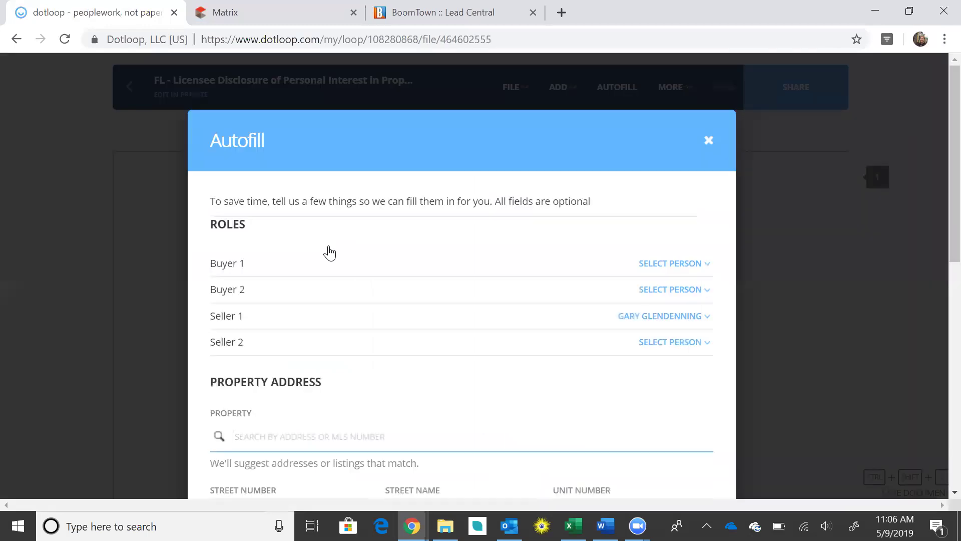
Autofill the rider with Seller 2 set to no one, filling seller, address and legal description
scroll(473, 230, down, 1)
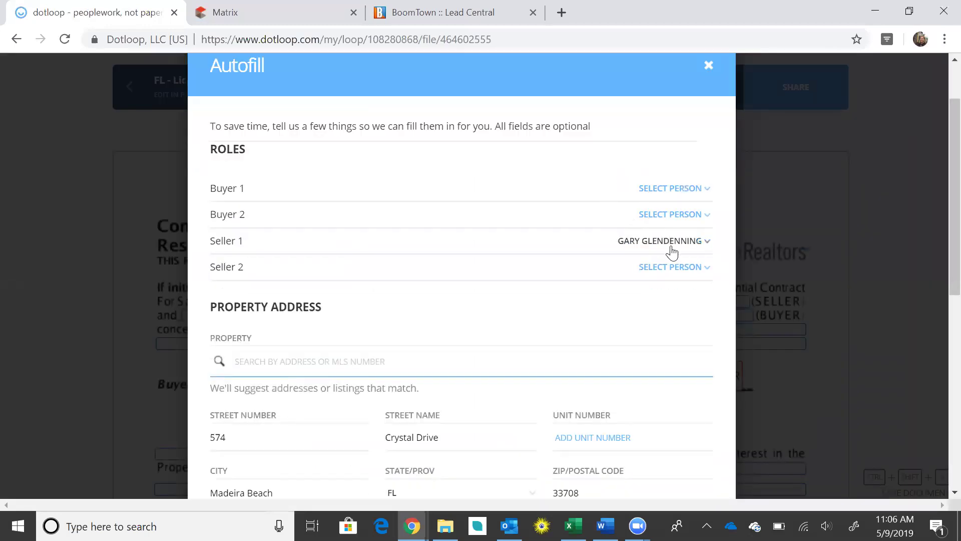
click(677, 268)
click(678, 284)
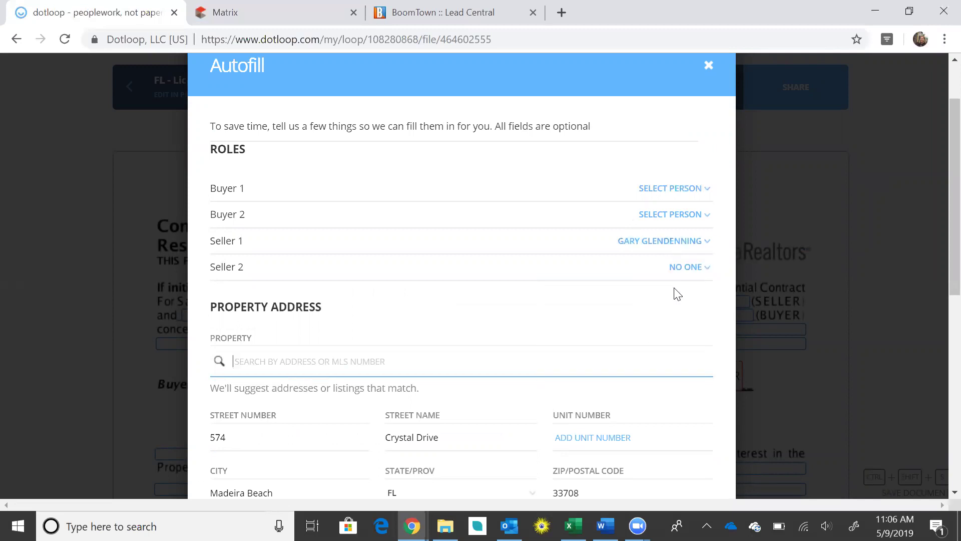
scroll(678, 290, down, 4)
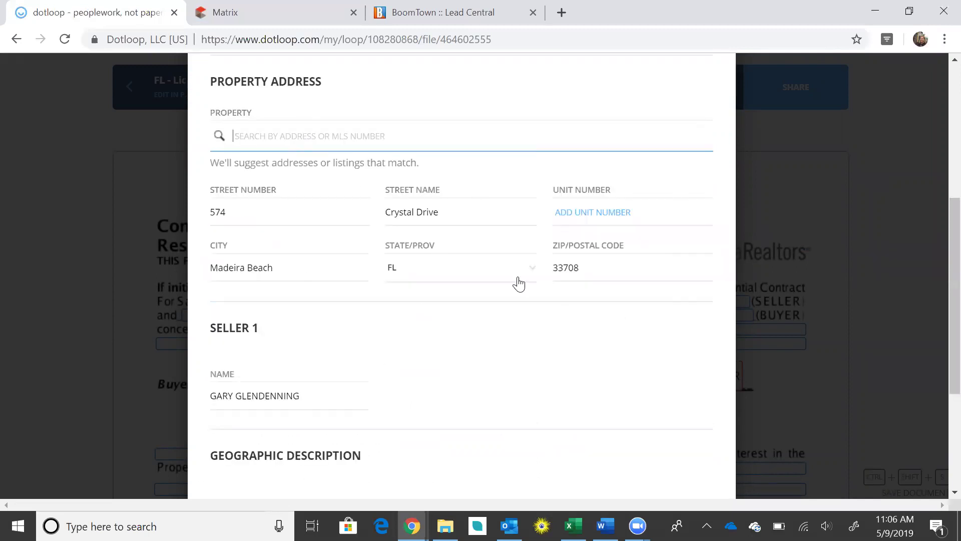
scroll(605, 315, down, 3)
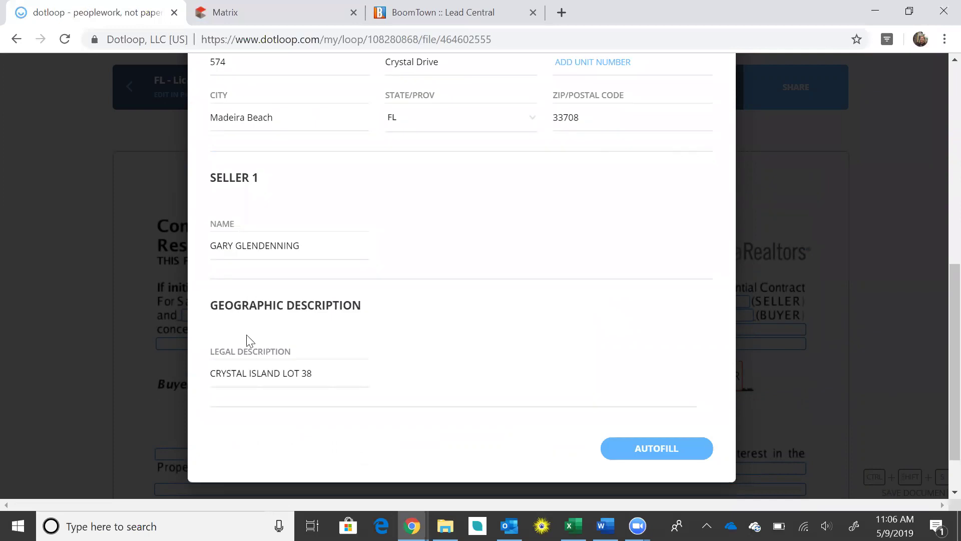
scroll(534, 360, down, 1)
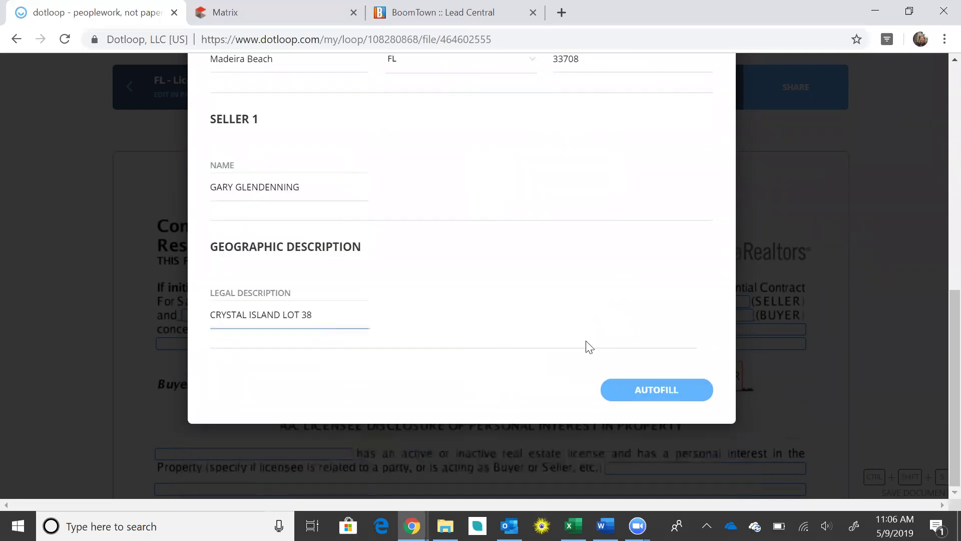
click(661, 393)
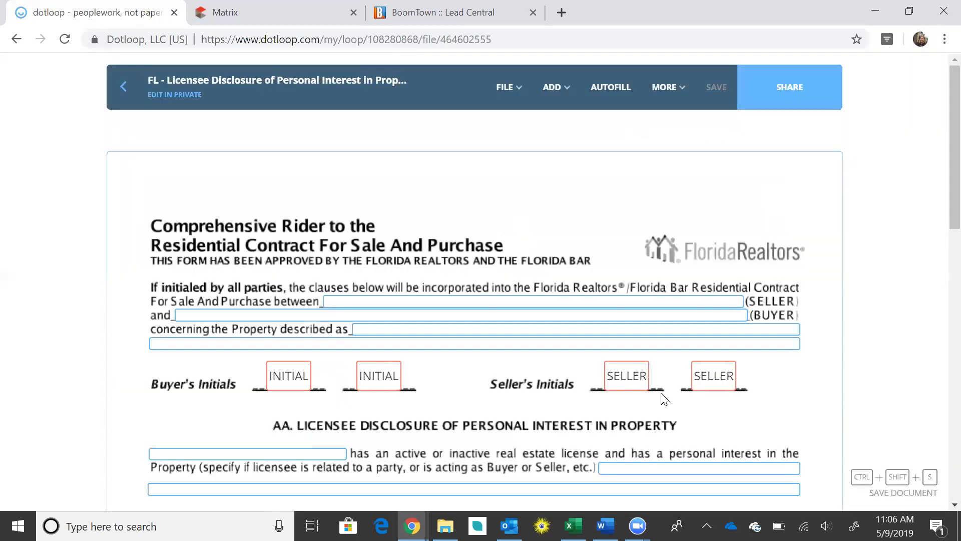
scroll(689, 326, down, 3)
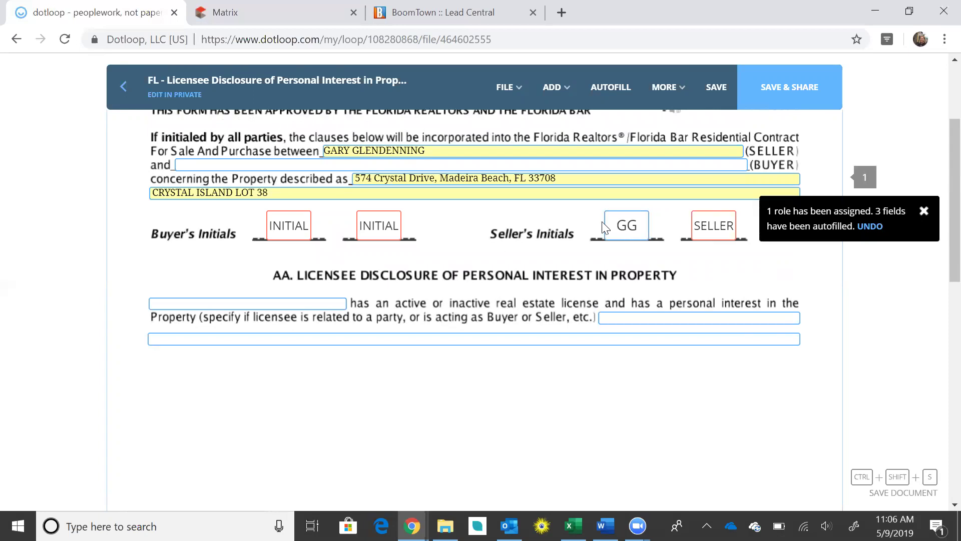
Enter the listing agent's name as the licensee, accepting the suggested name
click(295, 302)
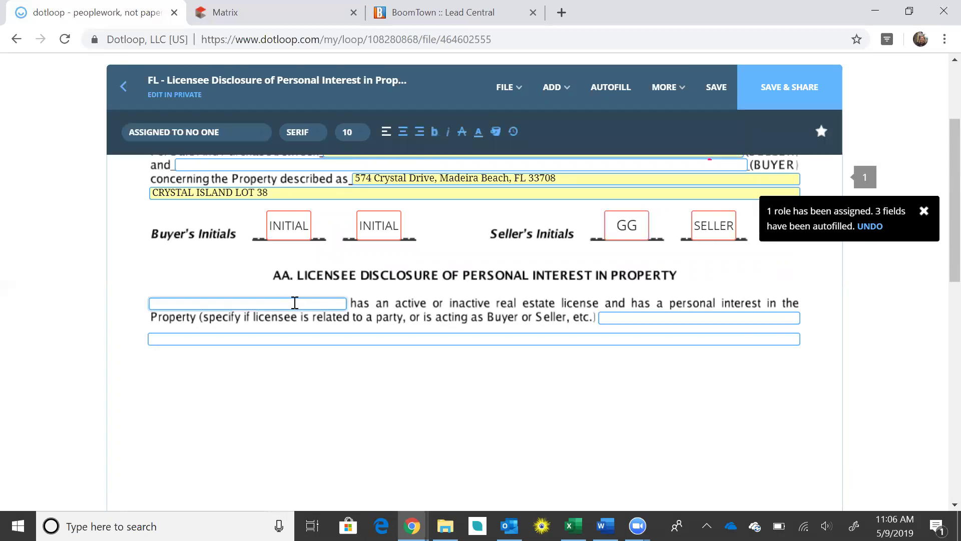
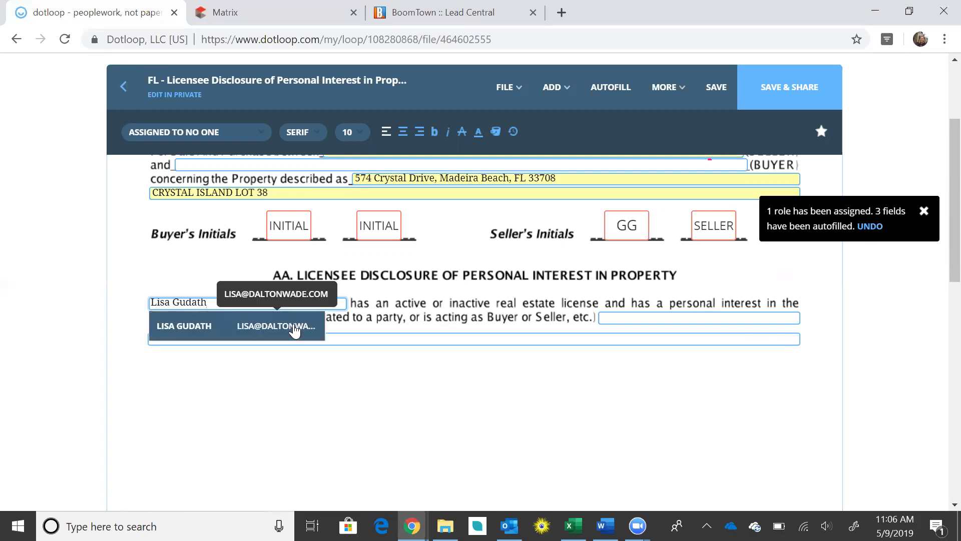
click(294, 326)
Give the relationship as 'related to seller', save the rider and return to the loop
click(618, 323)
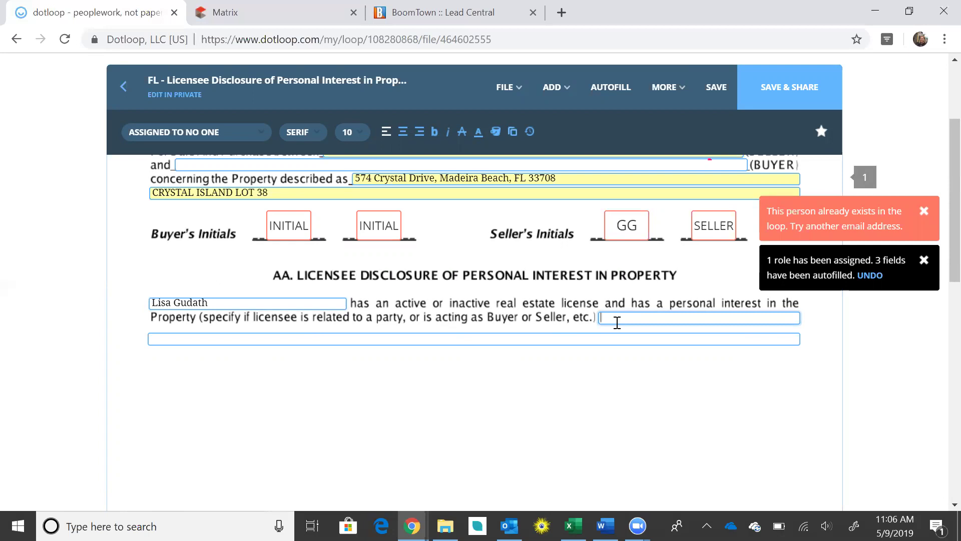
text(related)
text( to )
text(his)
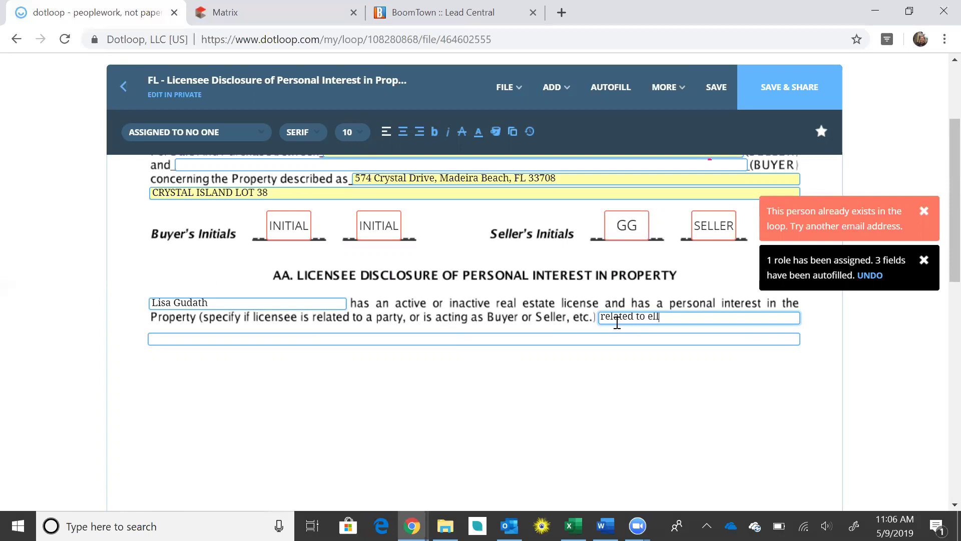
key(BackSpace)
key(BackSpace)
key(BackSpace)
text(seller)
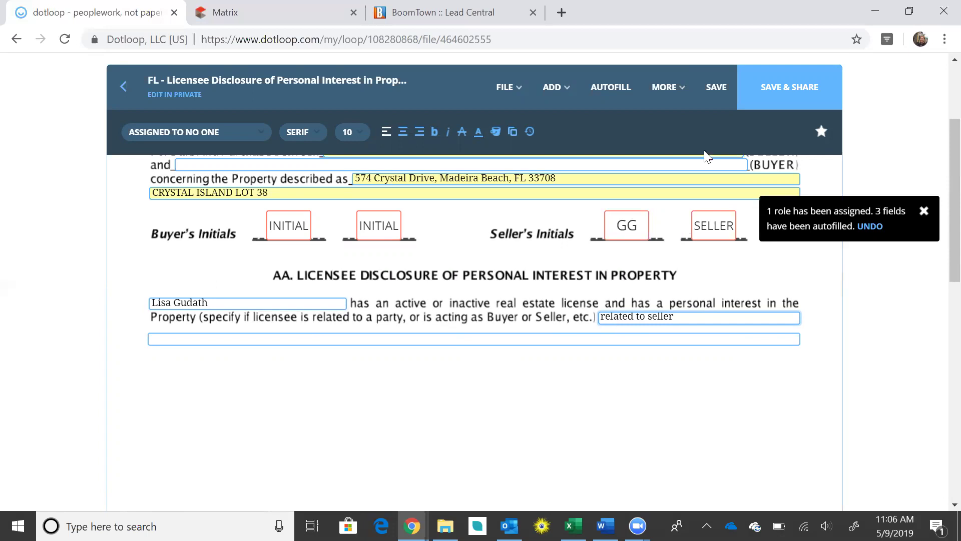
click(725, 93)
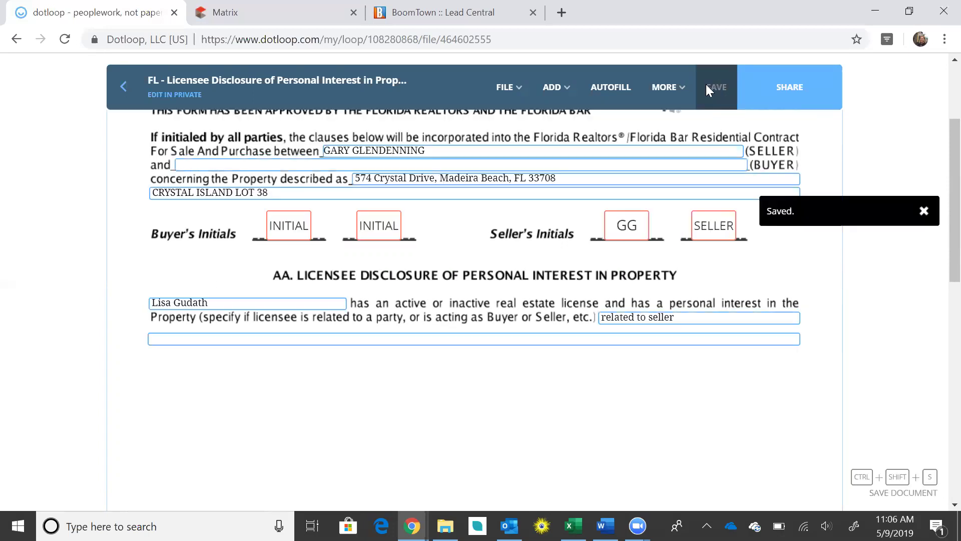
click(122, 95)
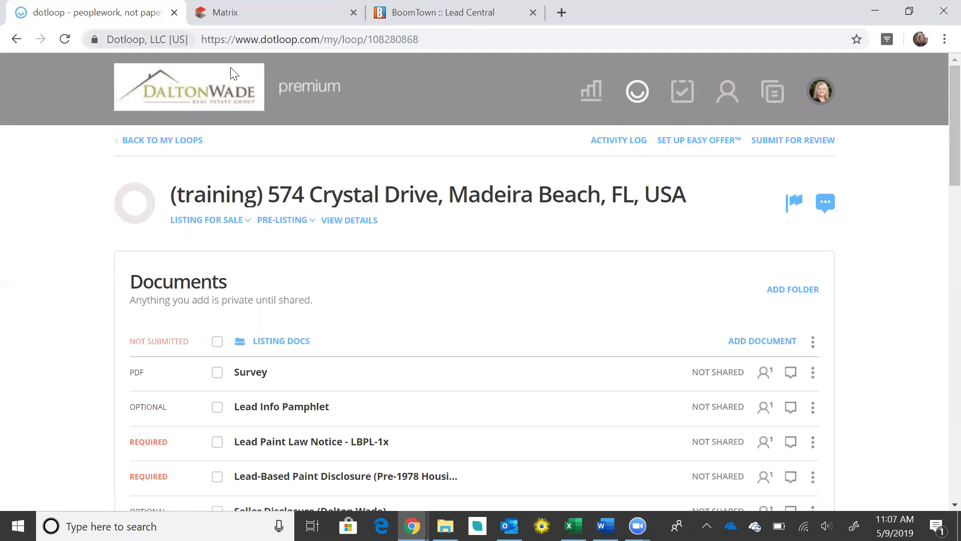
Open Seller Disclosure (Dalton Wade) from the loop's Documents list
scroll(371, 146, down, 7)
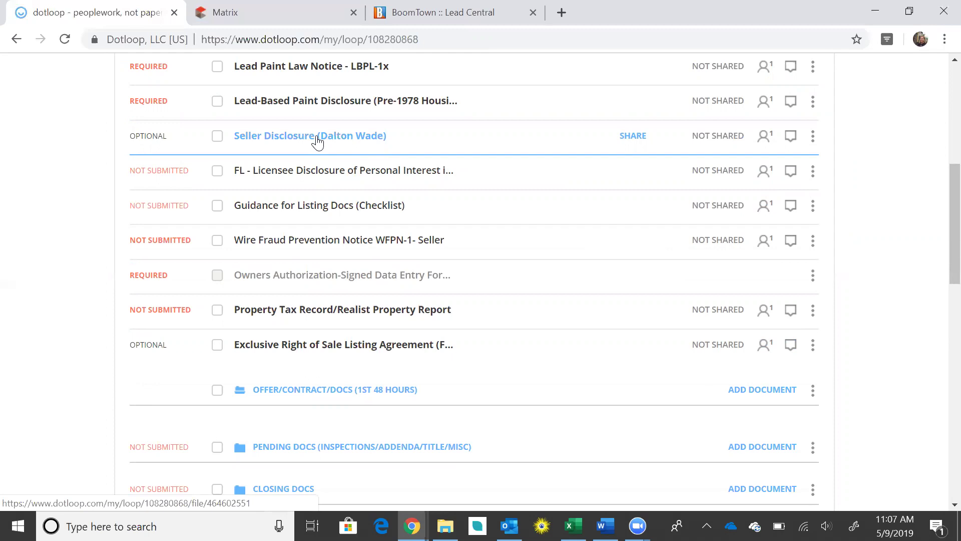
click(317, 141)
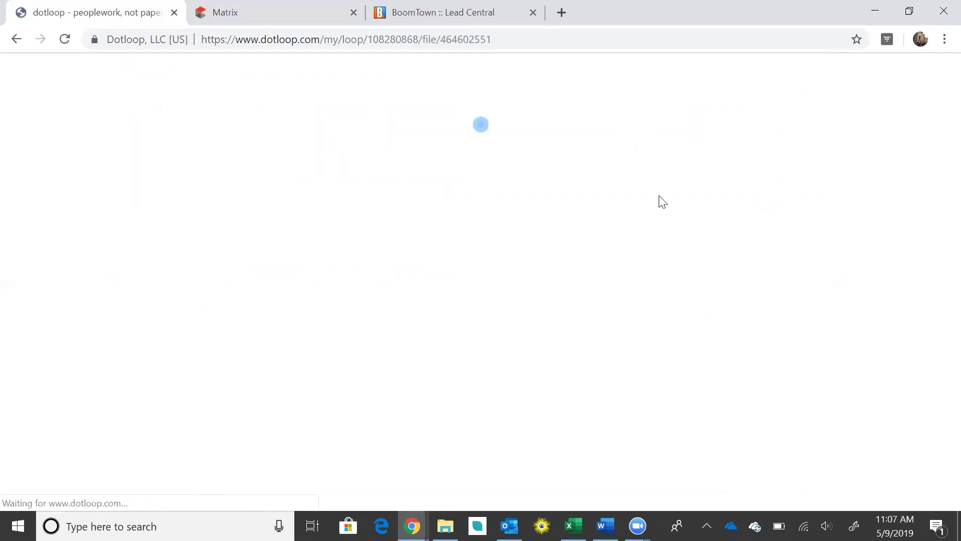
Autofill the Seller Disclosure with the property address, leaving Seller 2 unassigned
scroll(590, 189, down, 3)
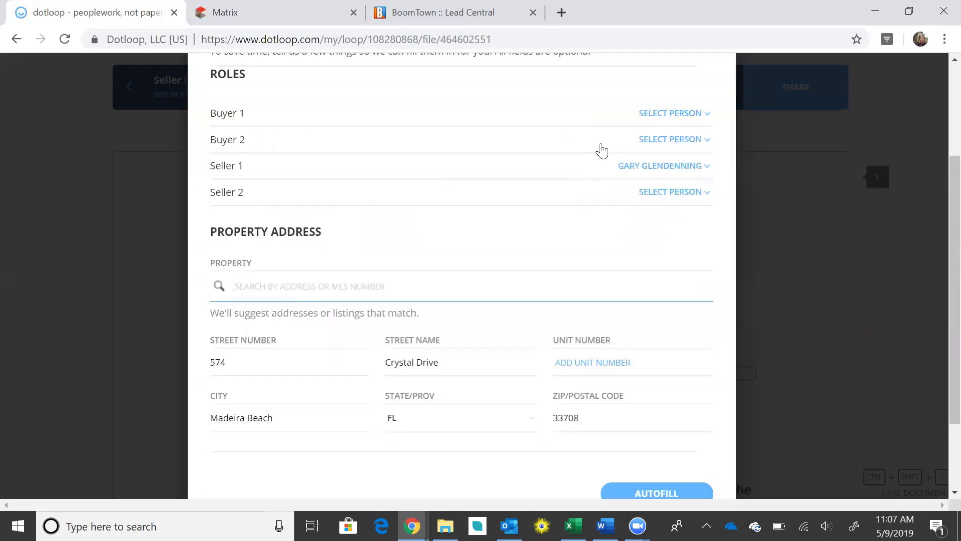
click(669, 193)
click(670, 209)
scroll(599, 191, down, 3)
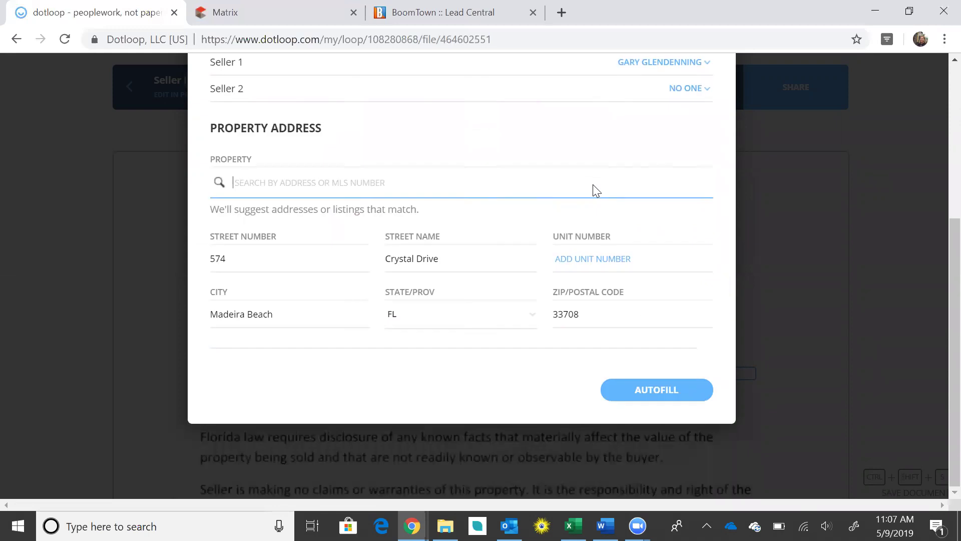
click(640, 391)
Review the autofilled Seller Disclosure, save it and return to the loop
scroll(749, 294, down, 6)
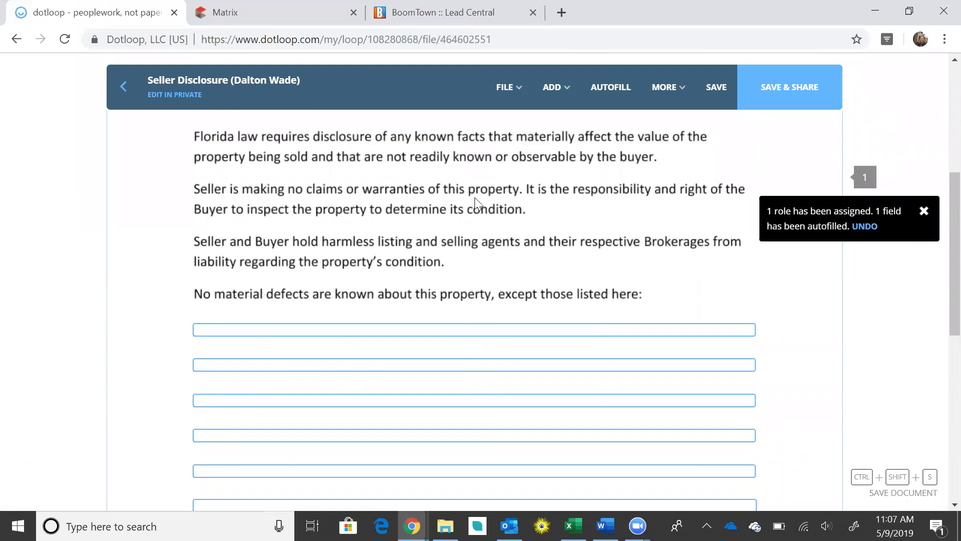
scroll(669, 271, down, 2)
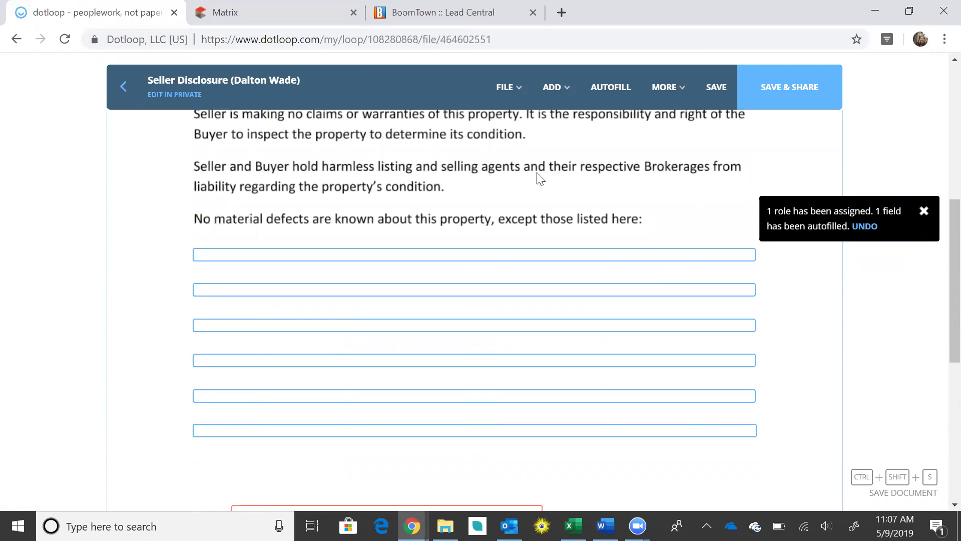
scroll(536, 175, down, 2)
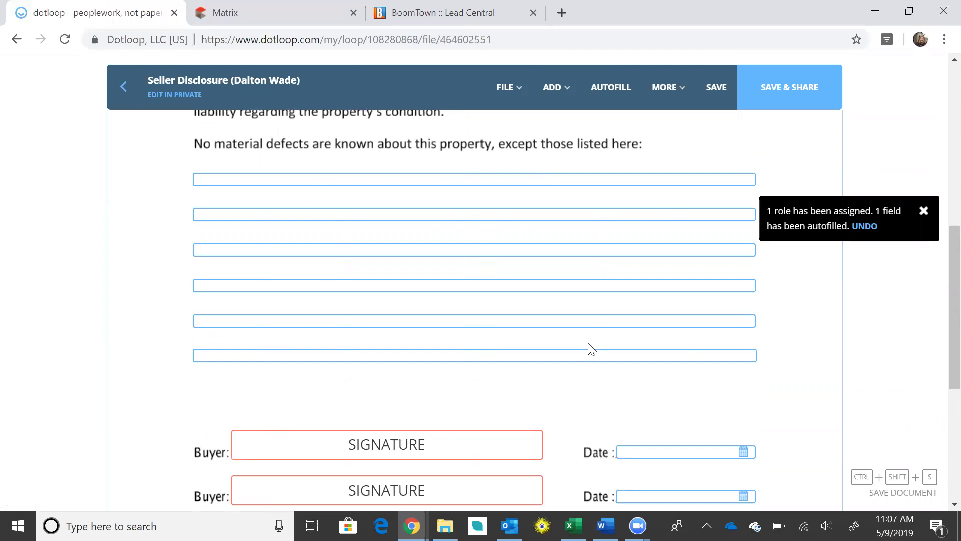
scroll(591, 349, down, 2)
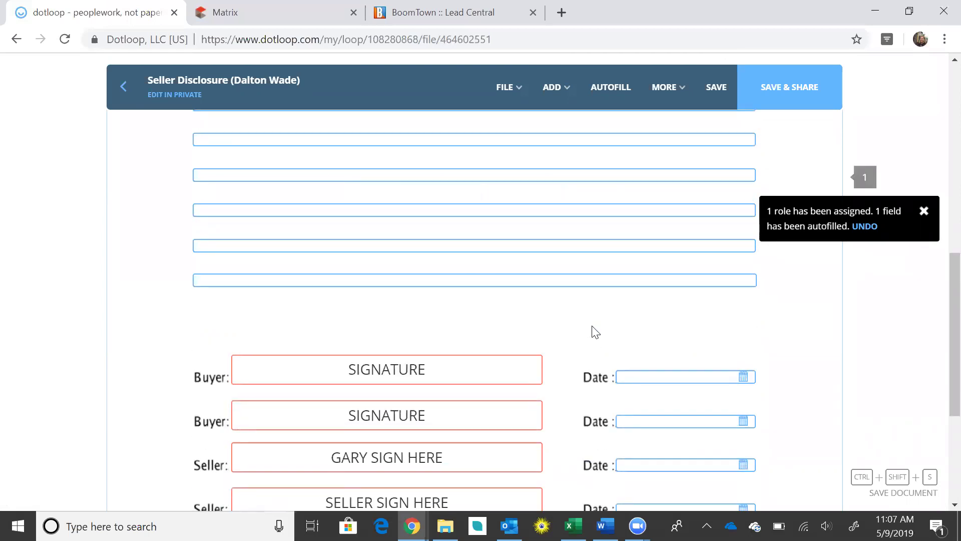
scroll(595, 332, down, 2)
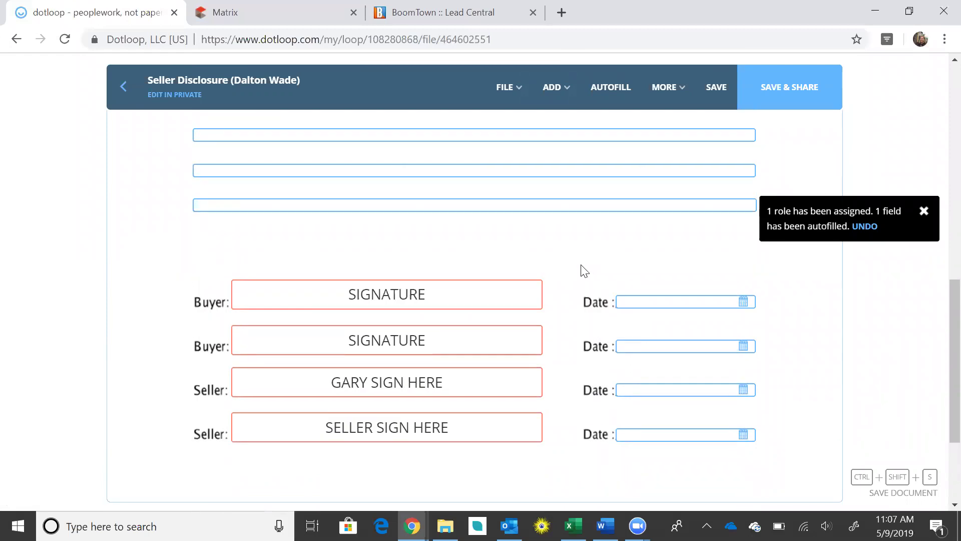
scroll(585, 270, up, 5)
scroll(583, 270, up, 5)
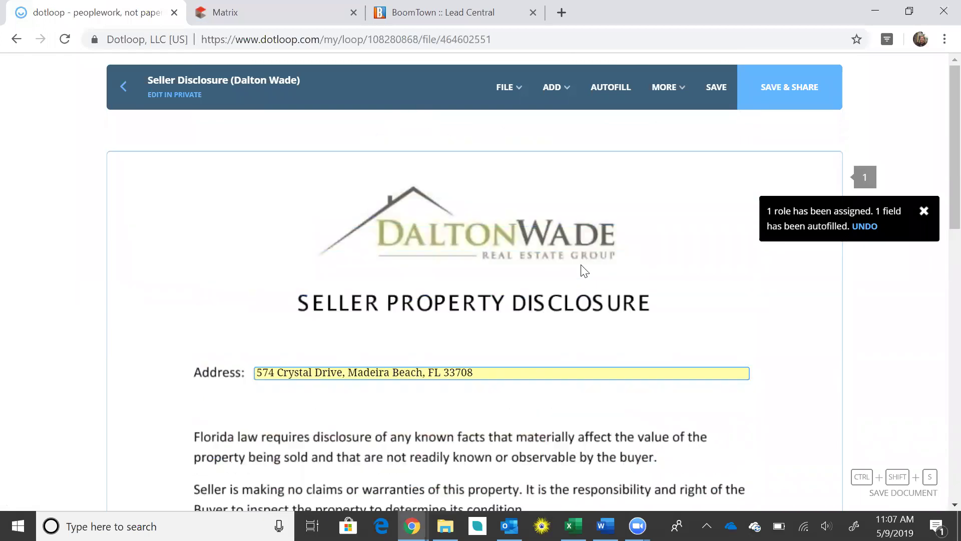
click(712, 87)
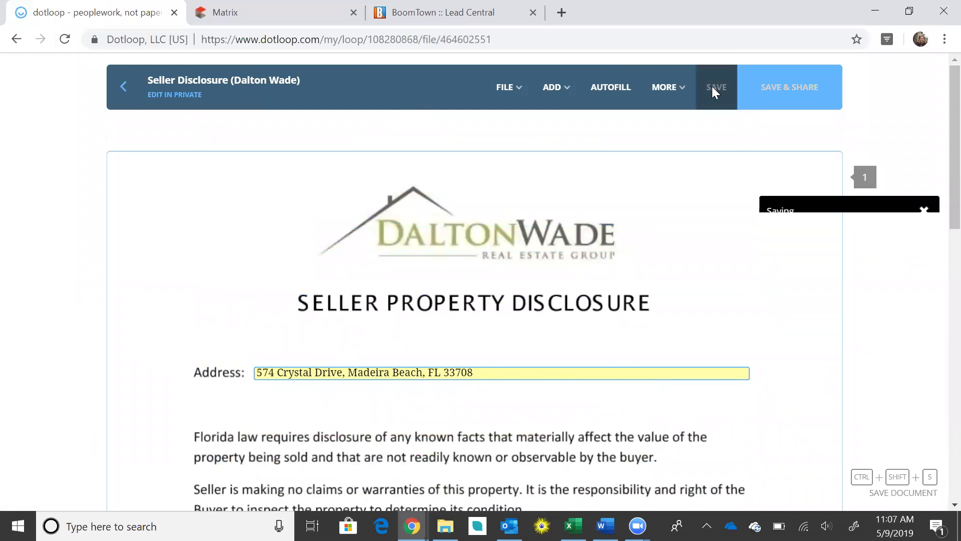
click(132, 89)
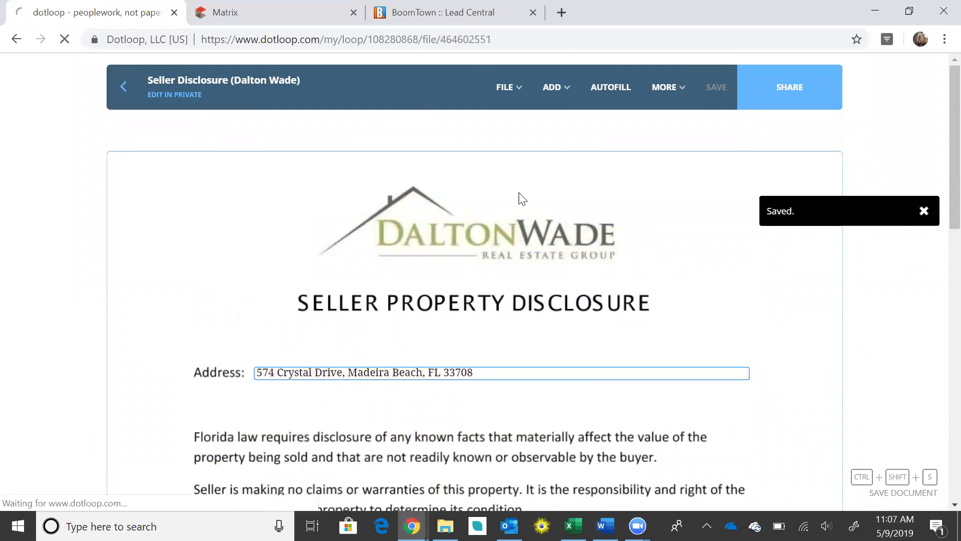
Open the Lead Paint Law Notice and autofill it with Seller 2, Landlord 1 and Landlord 2 set to no one
scroll(596, 245, down, 5)
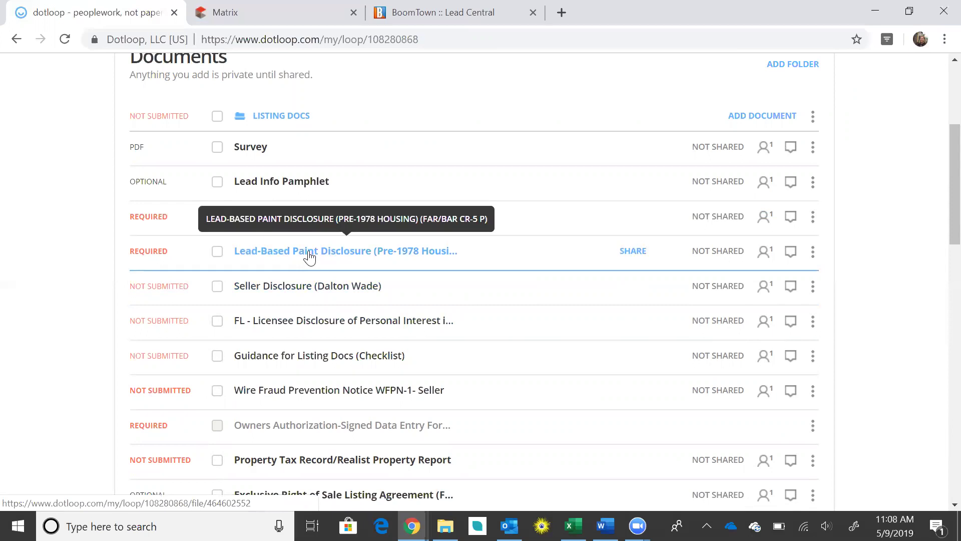
click(296, 220)
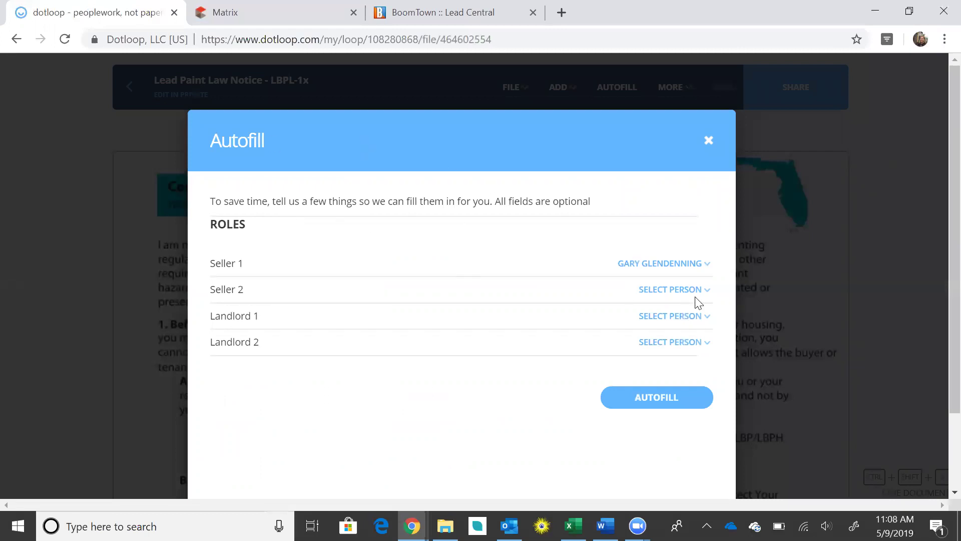
click(683, 295)
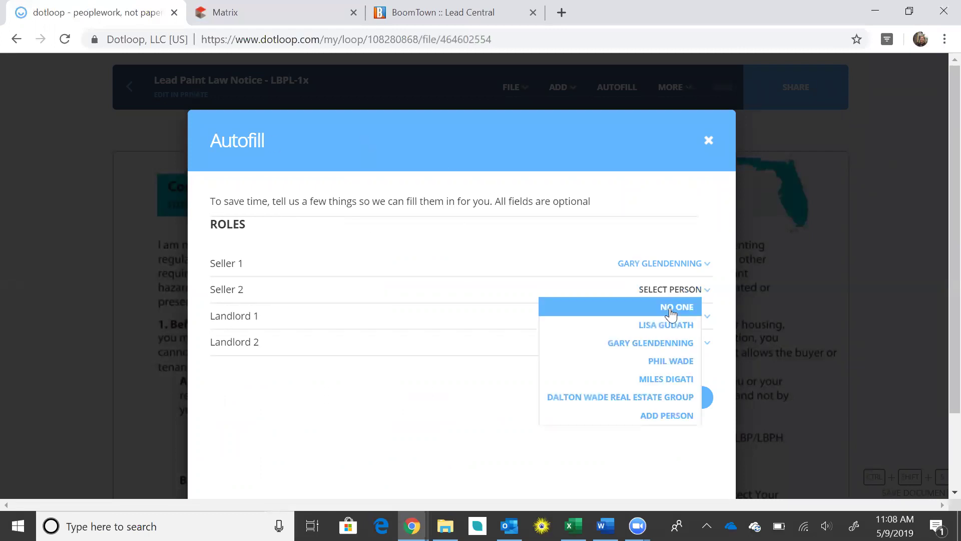
click(672, 313)
click(672, 316)
click(674, 335)
click(683, 345)
click(678, 360)
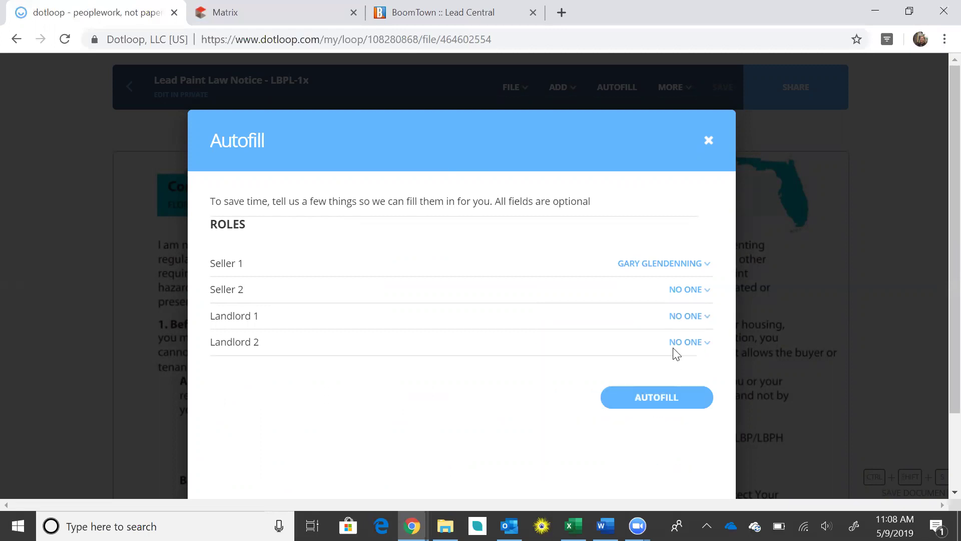
click(648, 397)
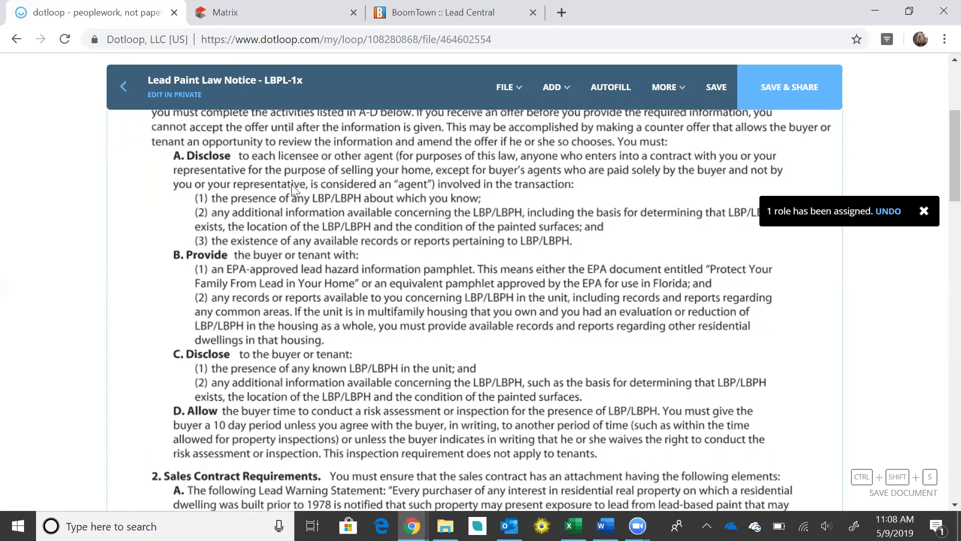
scroll(246, 203, up, 2)
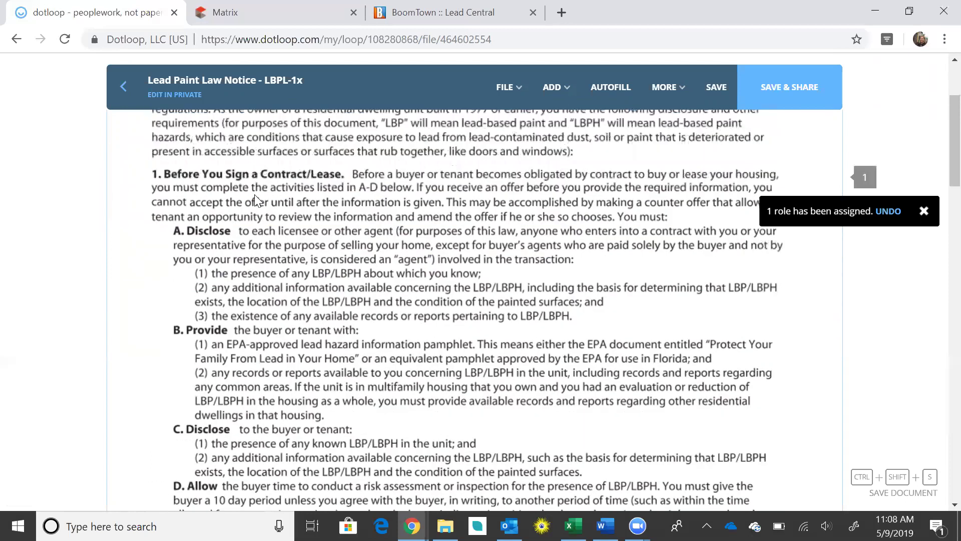
scroll(267, 215, down, 3)
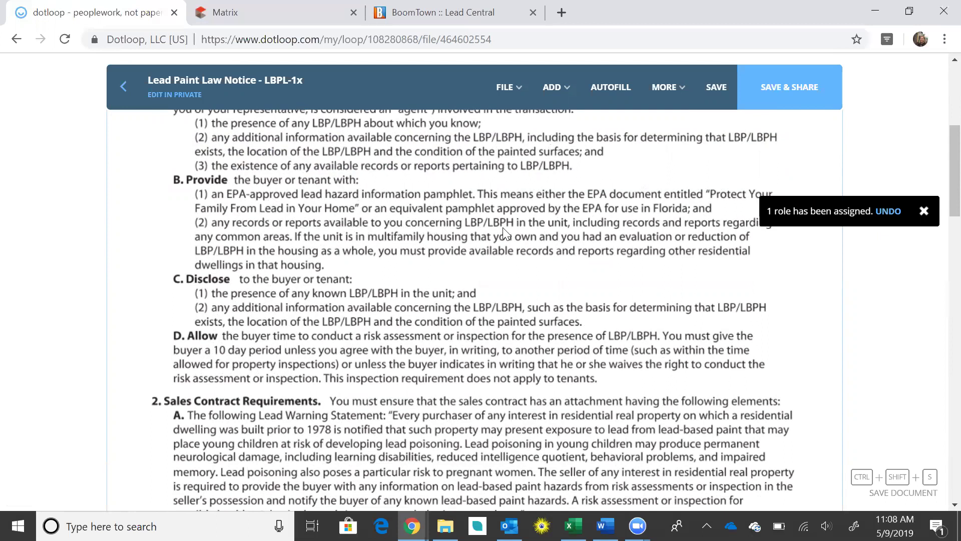
scroll(502, 228, down, 3)
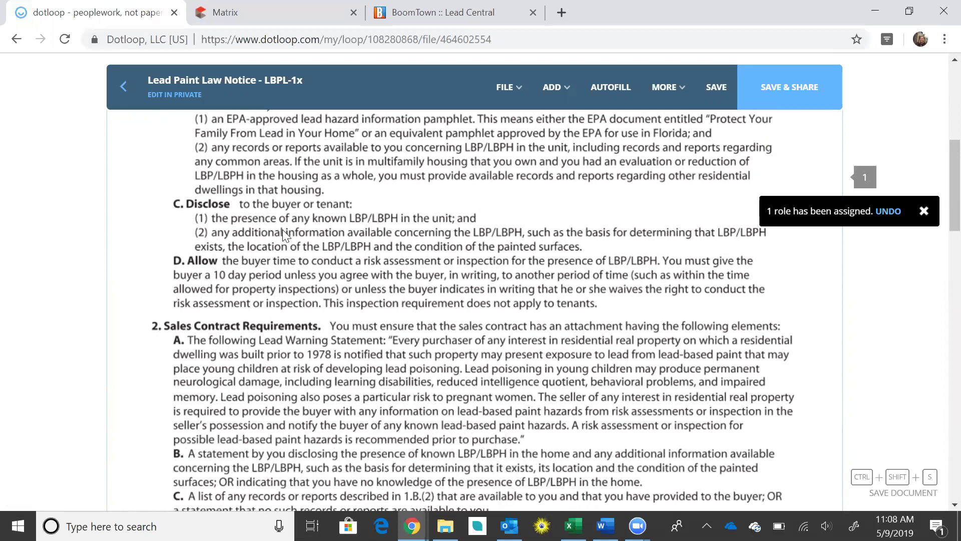
scroll(463, 217, down, 3)
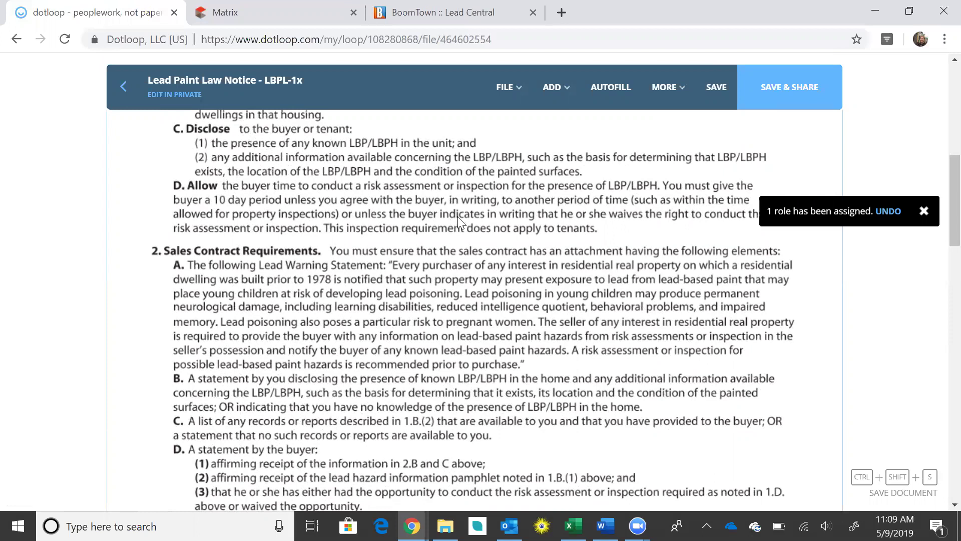
scroll(457, 216, down, 3)
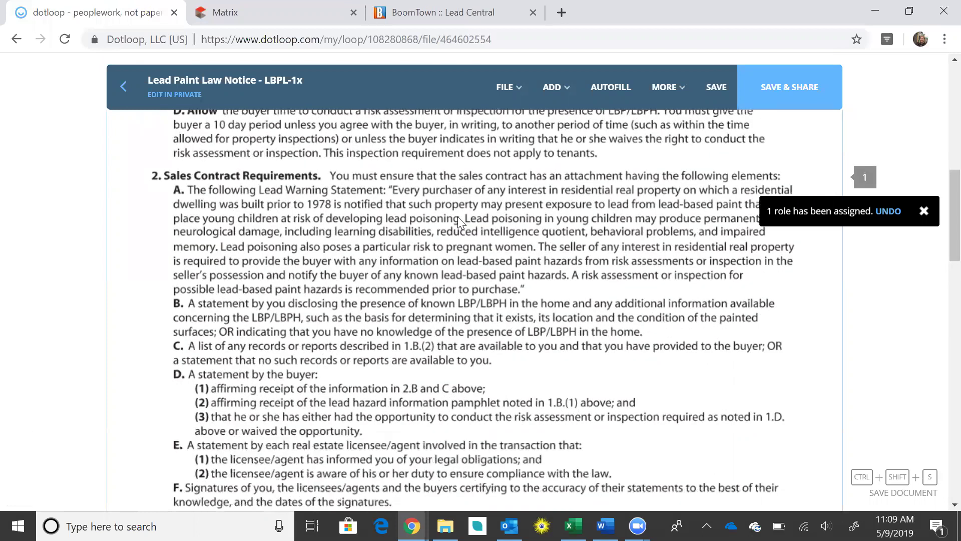
scroll(457, 217, down, 3)
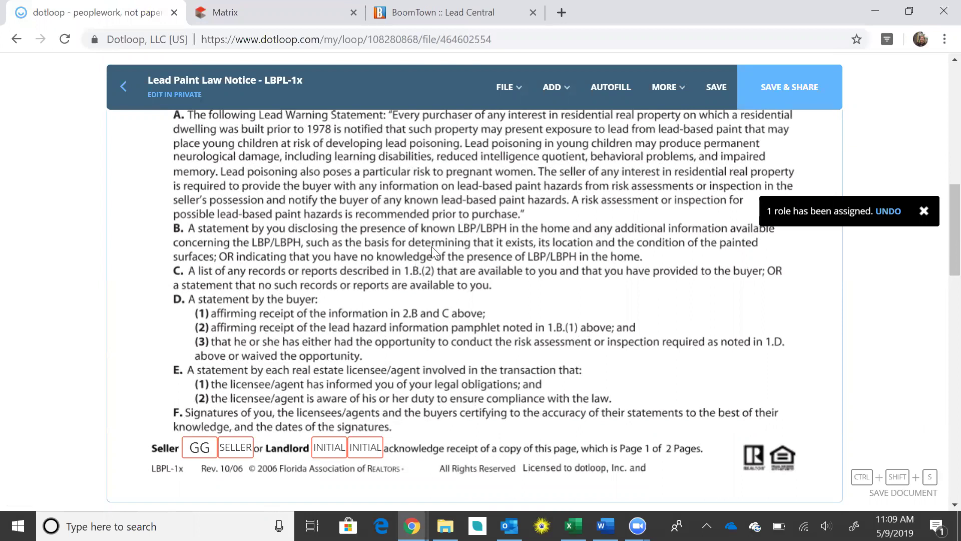
scroll(431, 247, down, 6)
scroll(431, 246, down, 10)
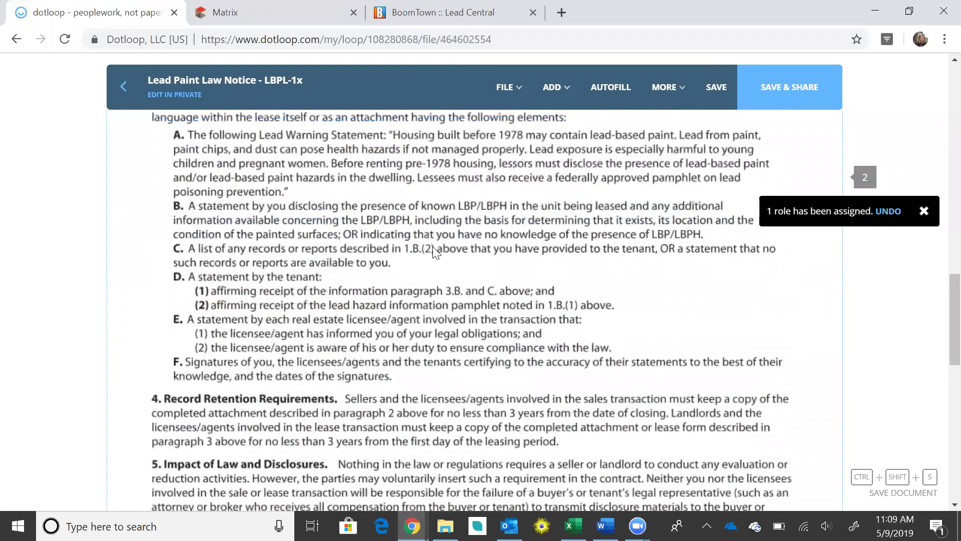
scroll(433, 247, down, 1)
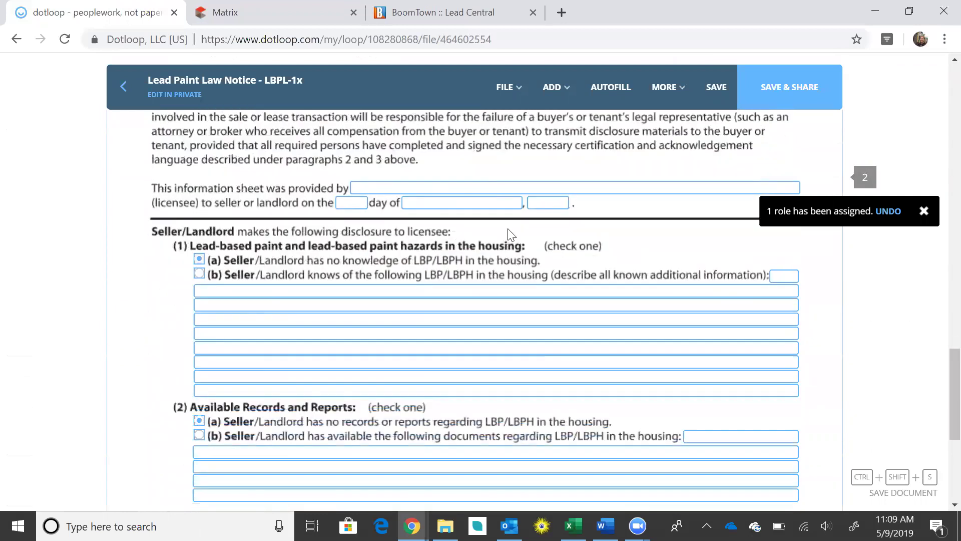
Enter the listing agent as the licensee on the Lead Paint Law Notice from the suggestions
click(435, 200)
click(434, 187)
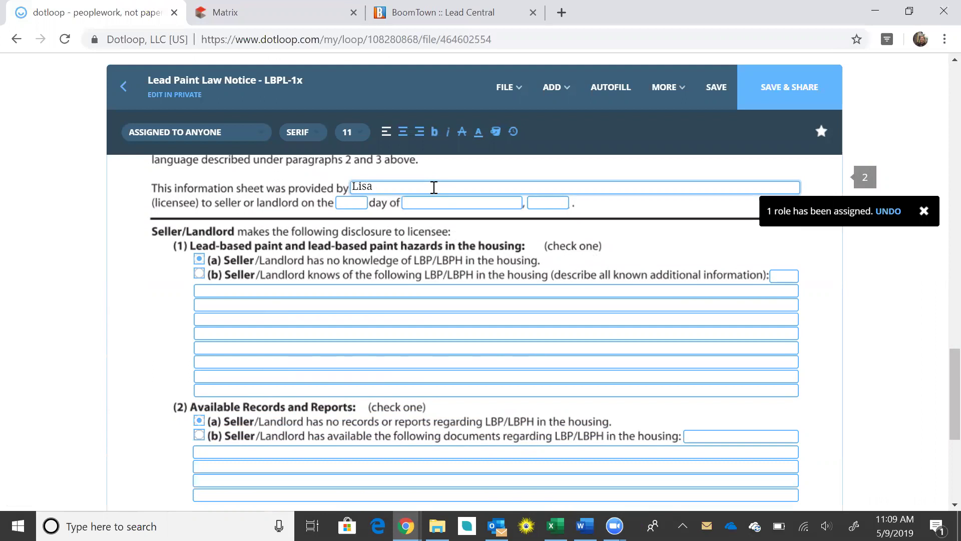
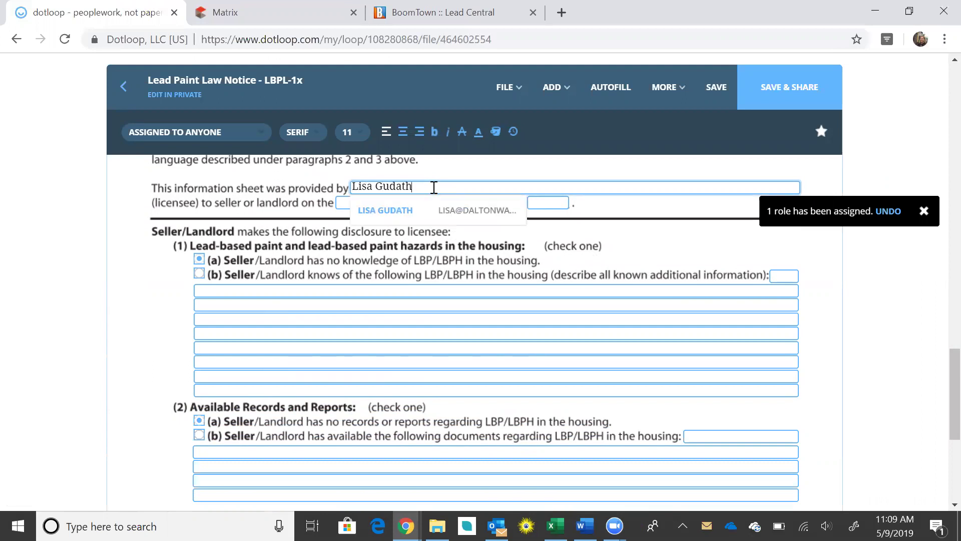
click(412, 211)
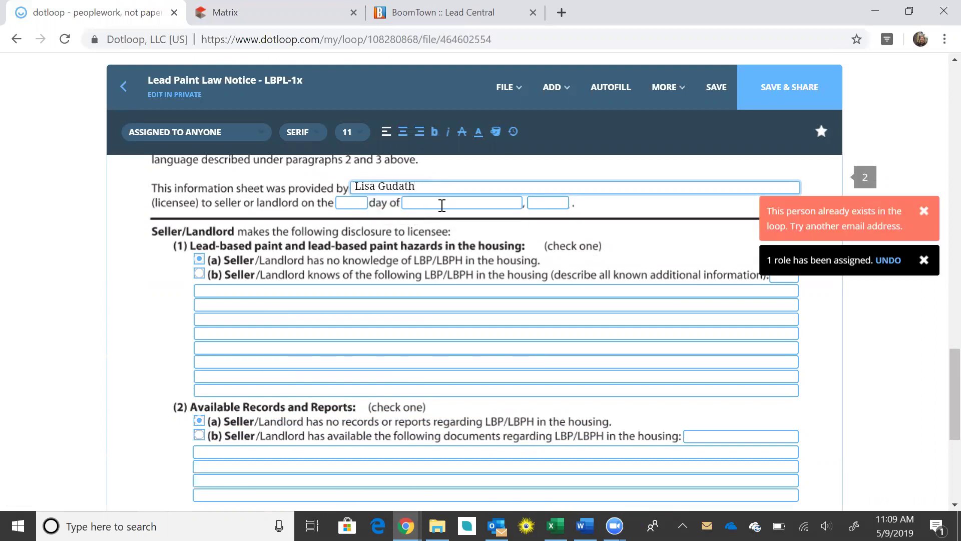
Fill in the date as the 5 day of May, 2019 and save the notice
click(360, 202)
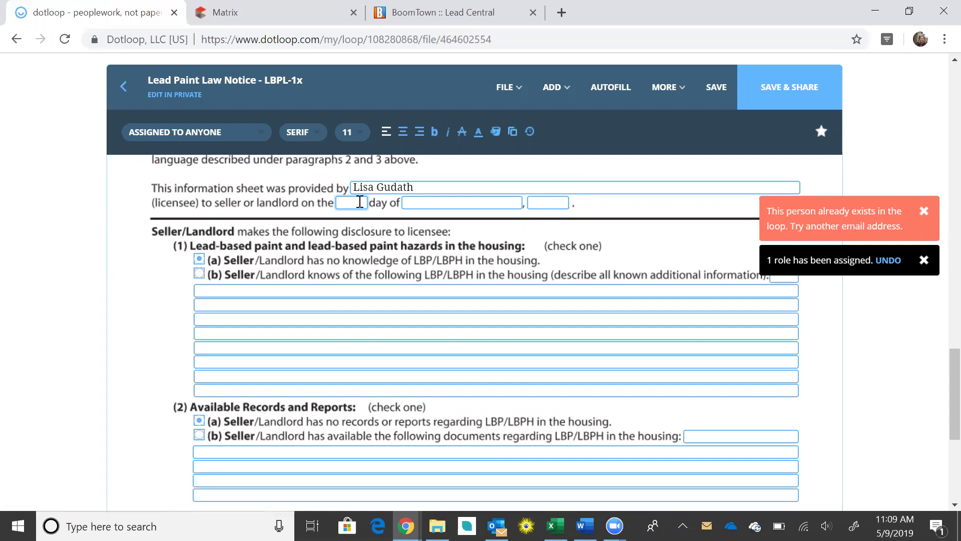
text(5)
click(413, 202)
text(May)
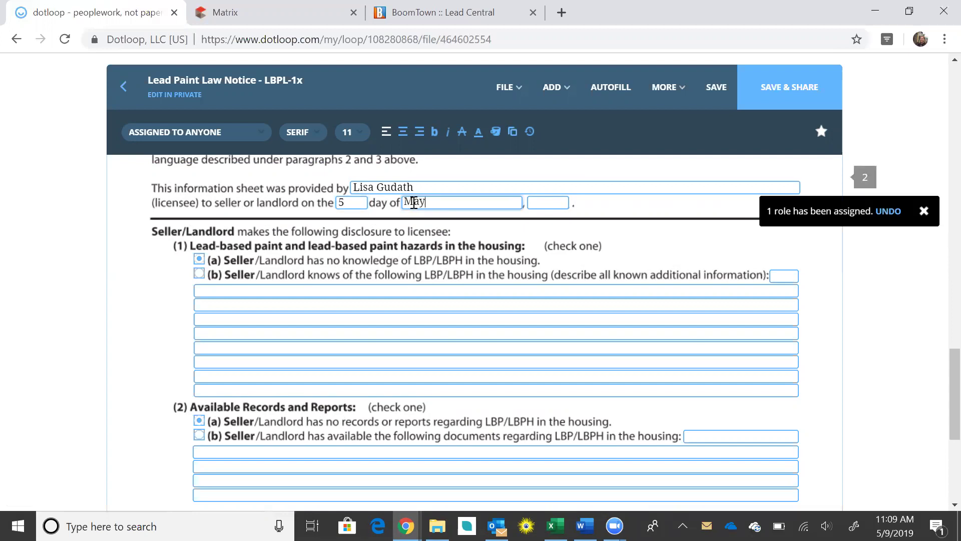
click(541, 209)
text(2019)
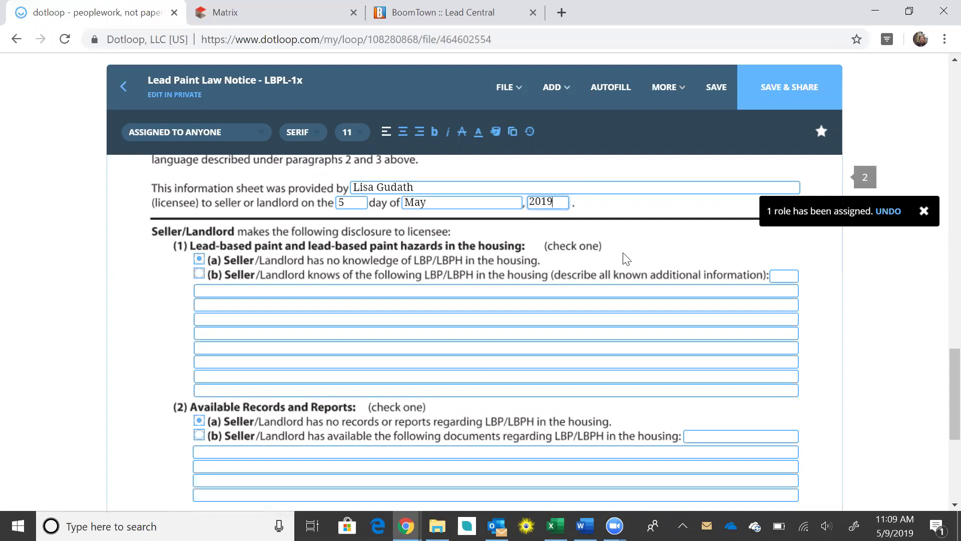
scroll(507, 236, down, 2)
scroll(410, 245, down, 1)
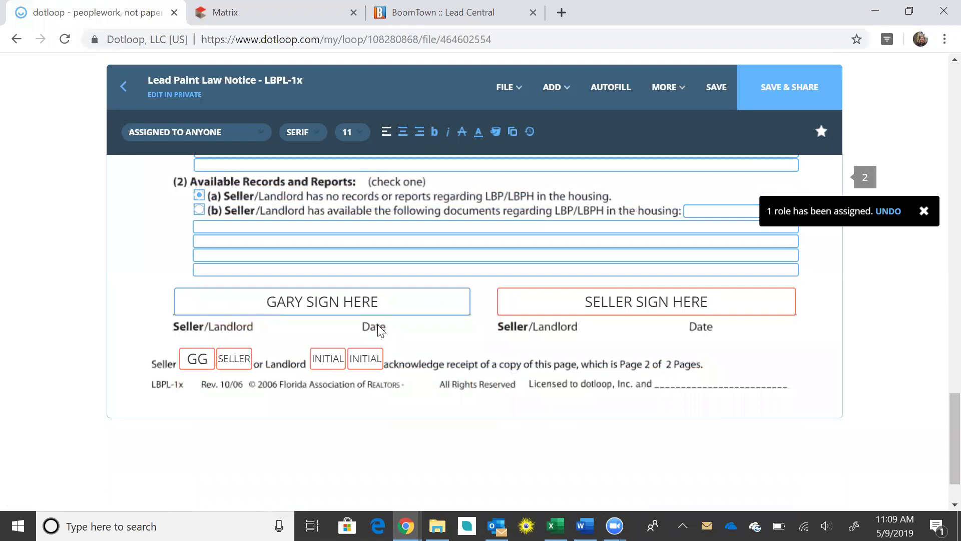
click(724, 92)
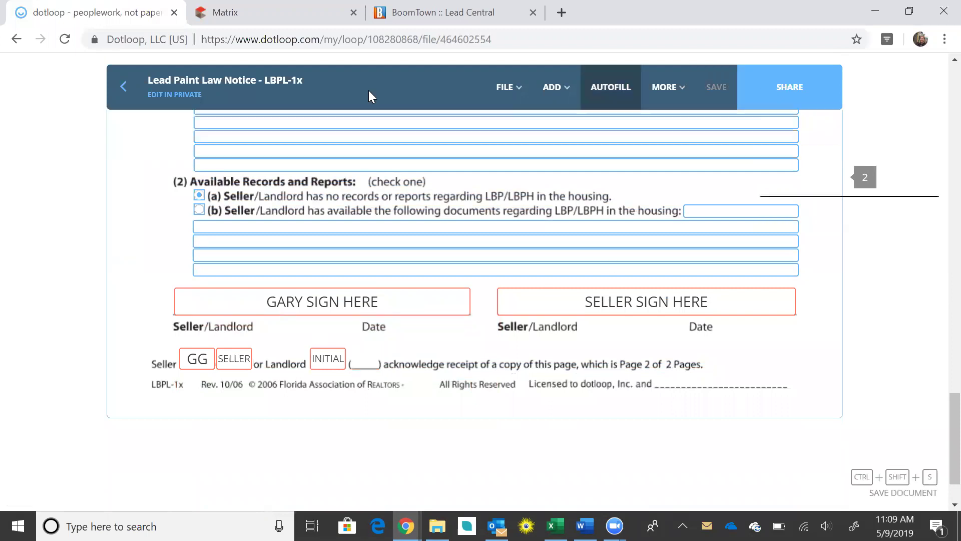
Return to the loop and open the Lead-Based Paint Disclosure
click(129, 90)
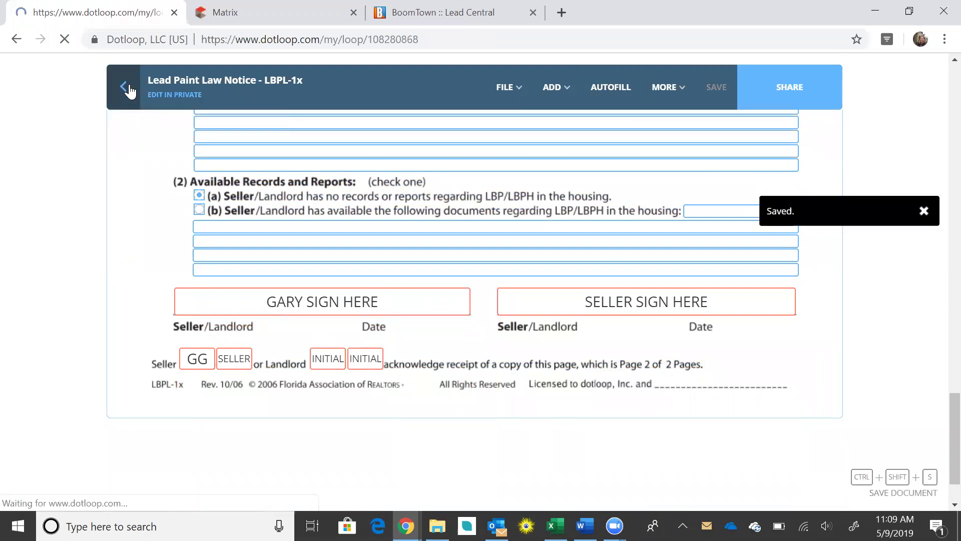
scroll(788, 231, down, 5)
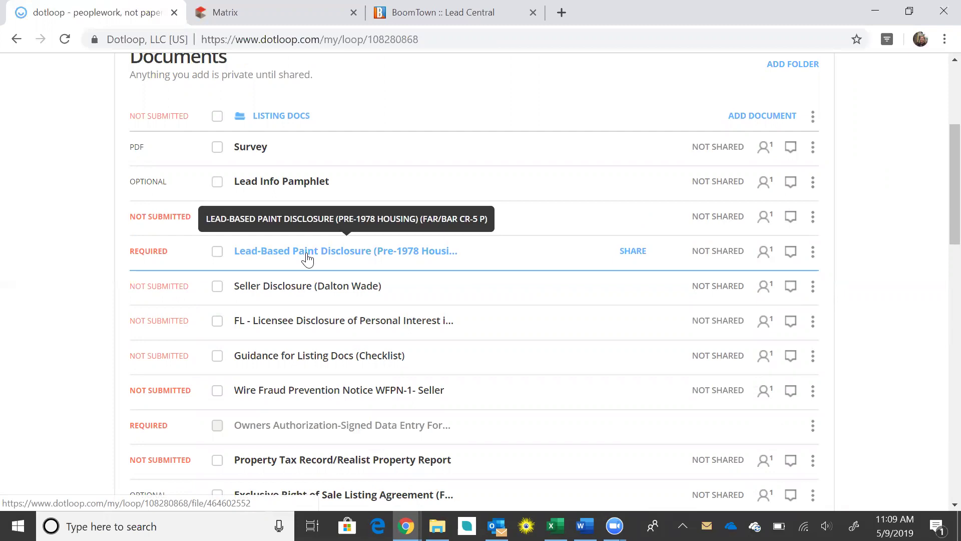
scroll(308, 256, down, 2)
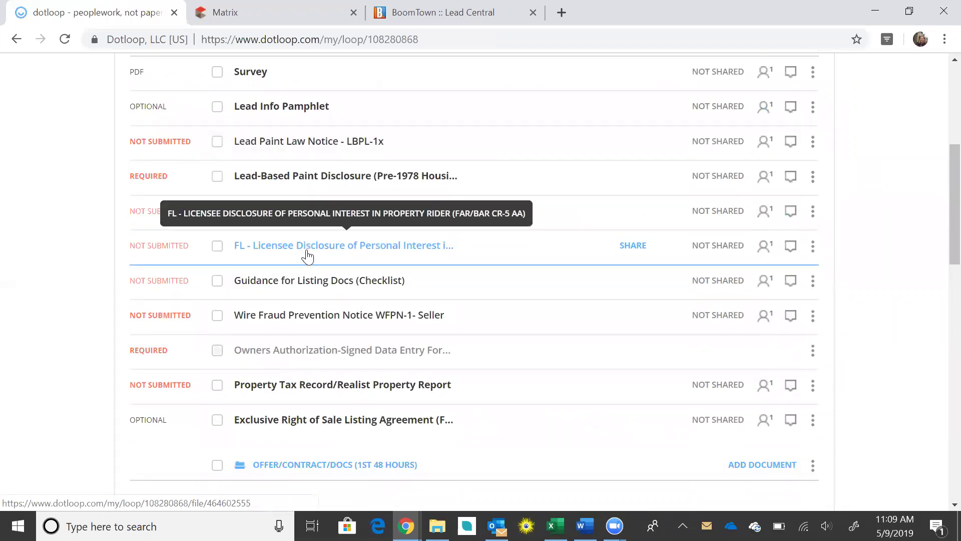
click(326, 186)
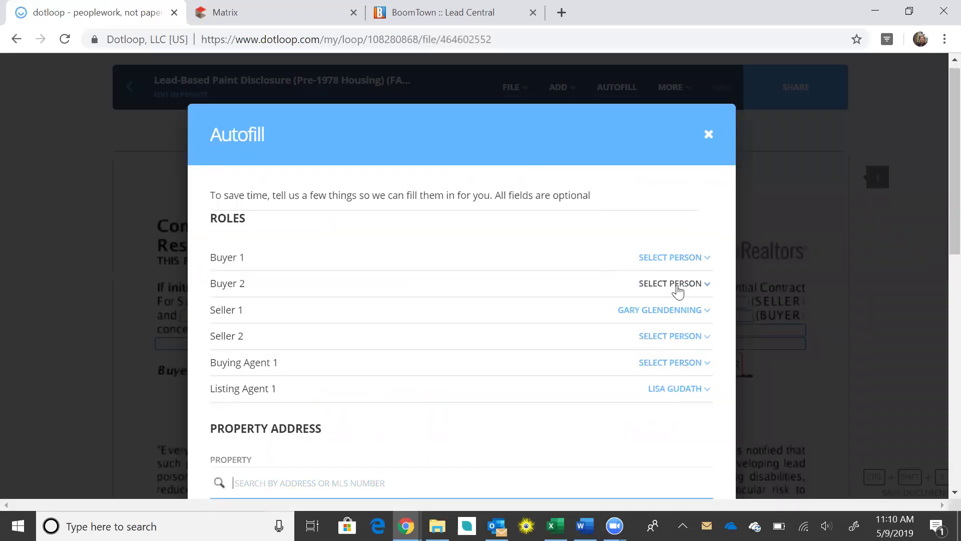
Autofill the disclosure with Seller 2 left unassigned
click(675, 346)
click(684, 350)
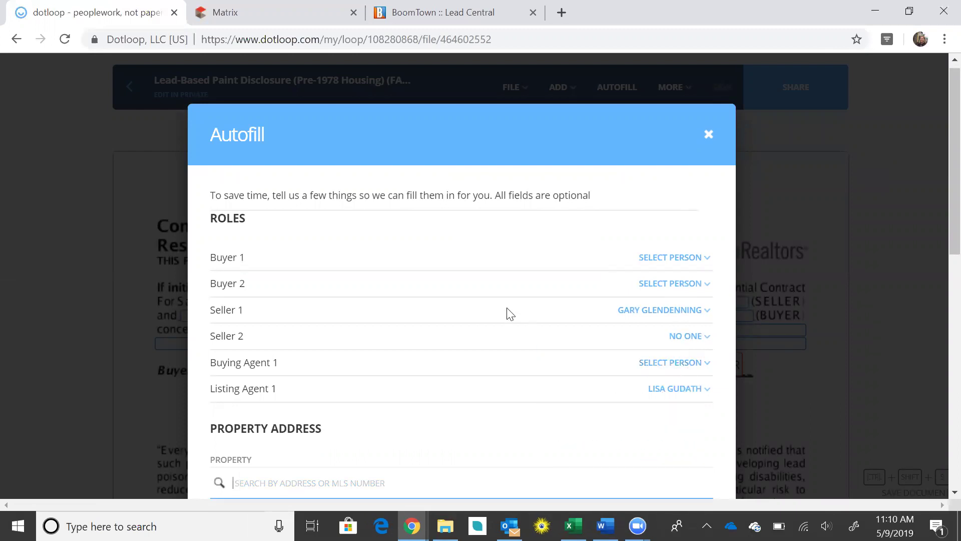
scroll(541, 296, down, 3)
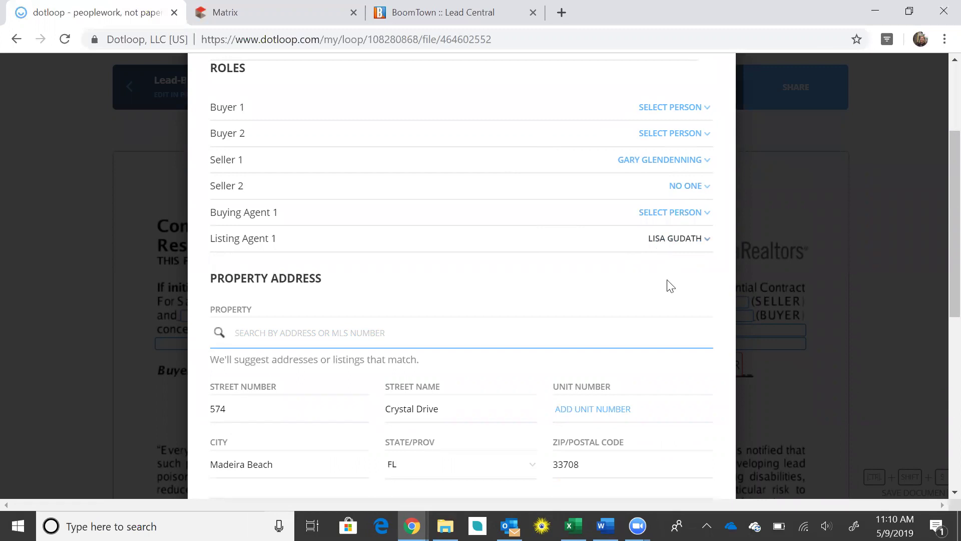
scroll(672, 288, down, 3)
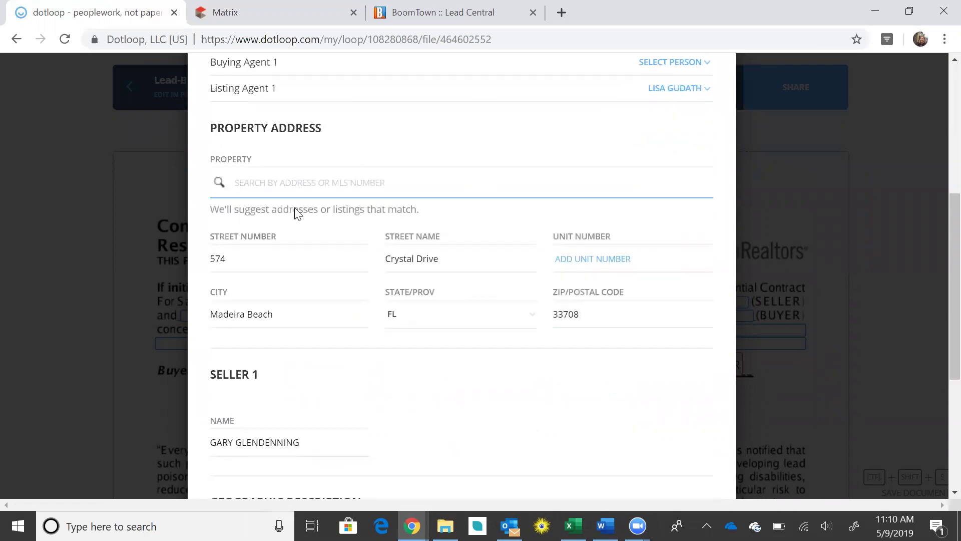
scroll(501, 225, down, 4)
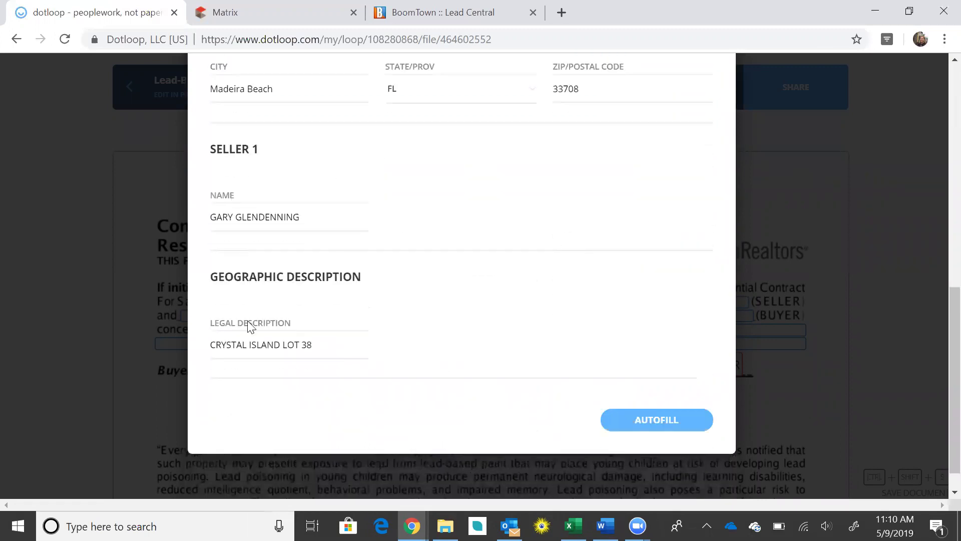
click(650, 424)
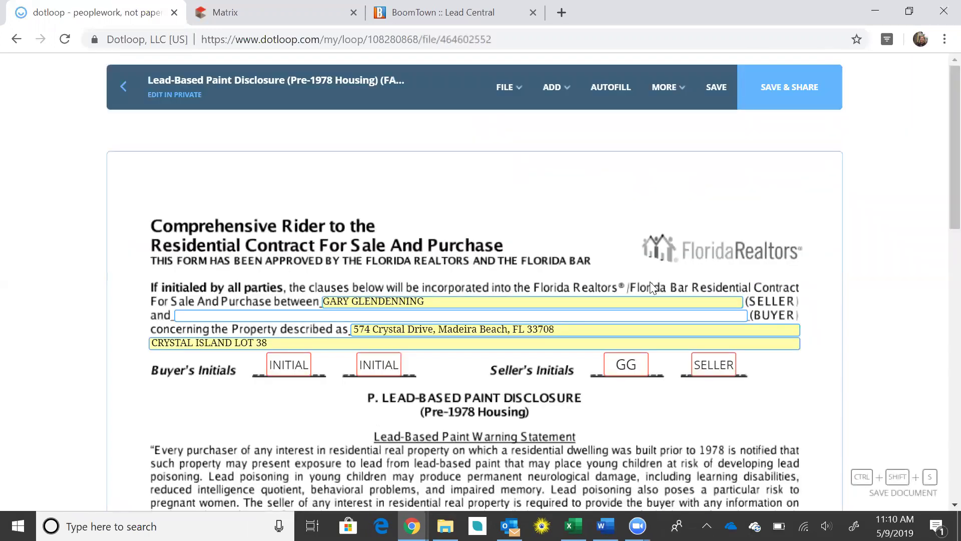
Initial the Licensee's Acknowledgement as listing agent, adopting the agent's signature
scroll(668, 273, down, 1)
scroll(671, 277, down, 2)
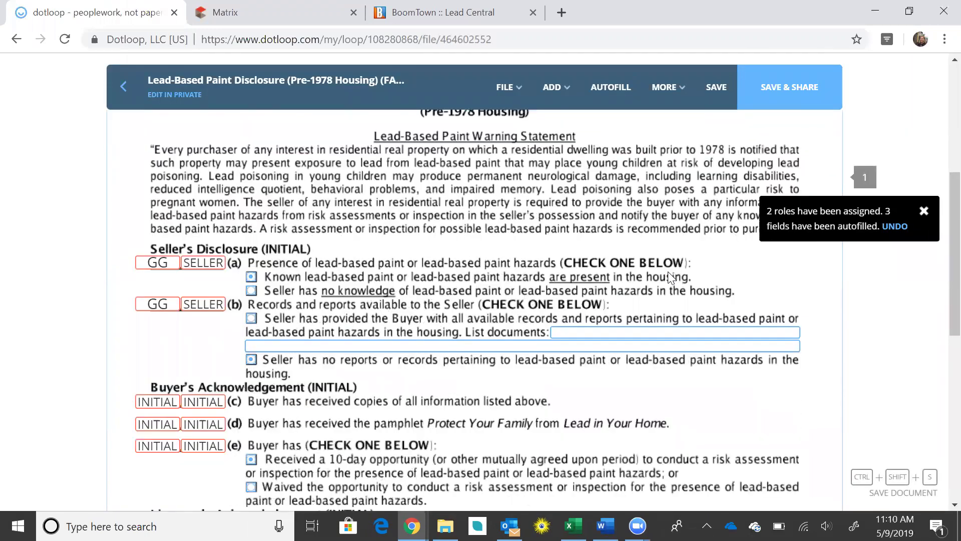
scroll(668, 274, up, 2)
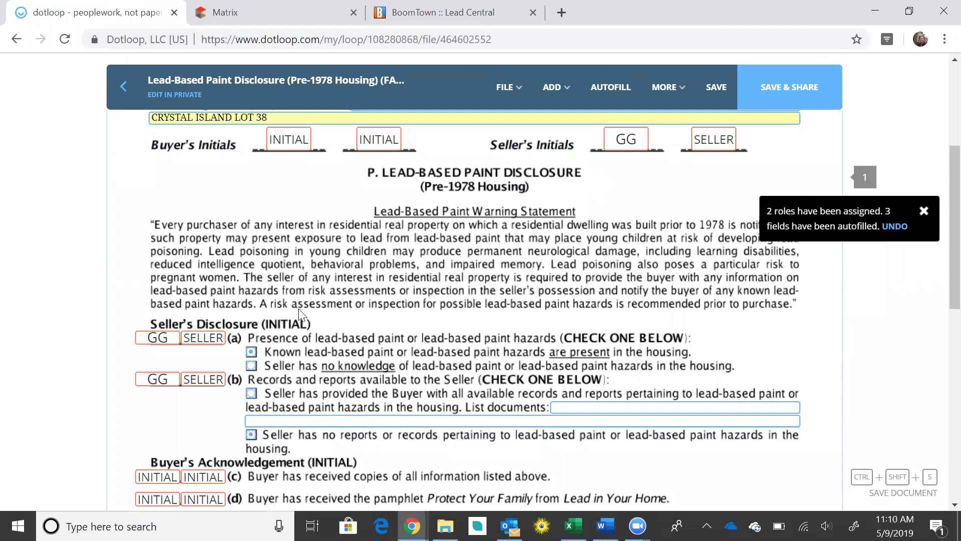
scroll(299, 315, down, 3)
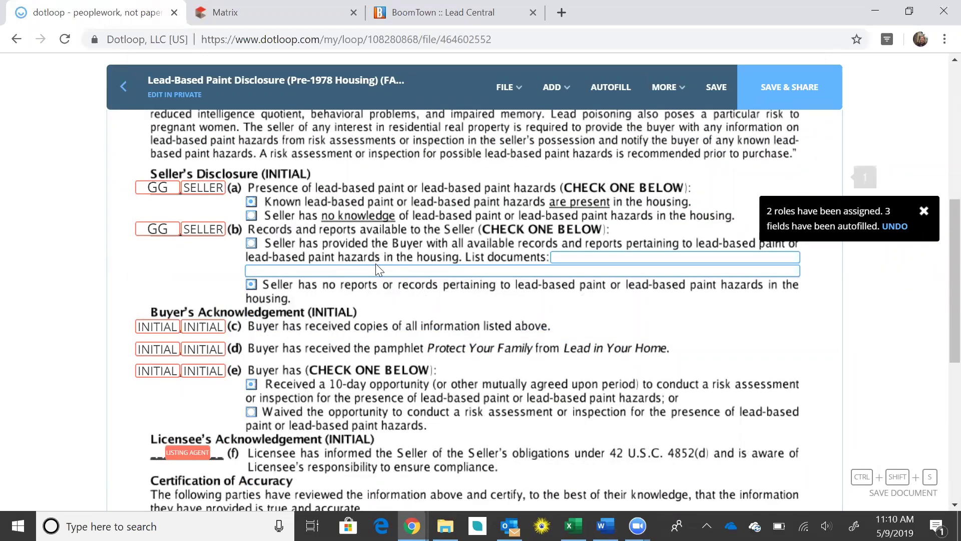
scroll(376, 263, down, 3)
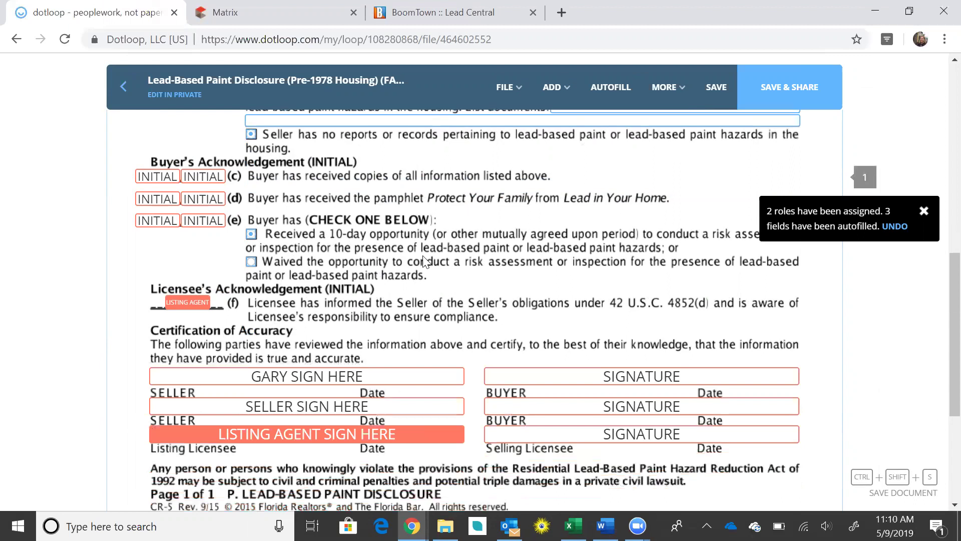
click(195, 303)
click(187, 338)
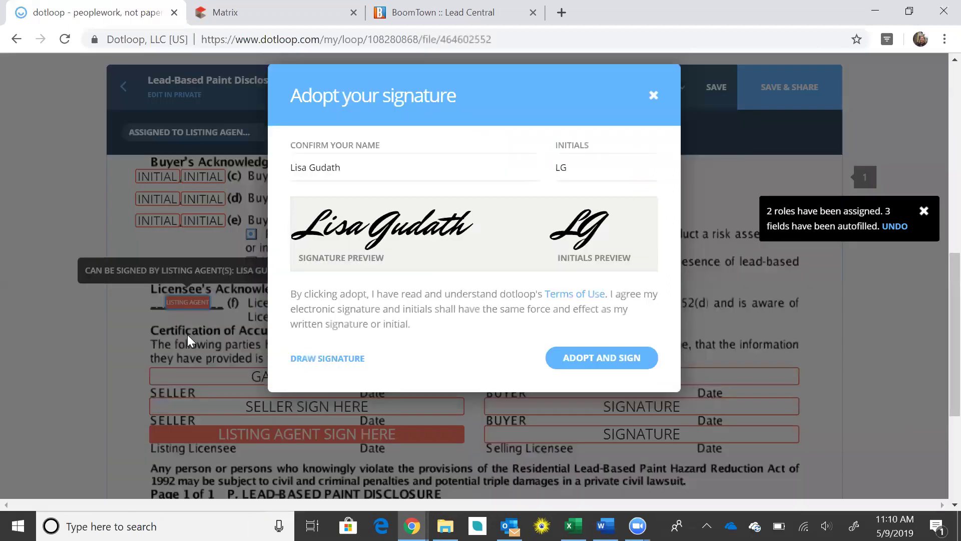
click(585, 416)
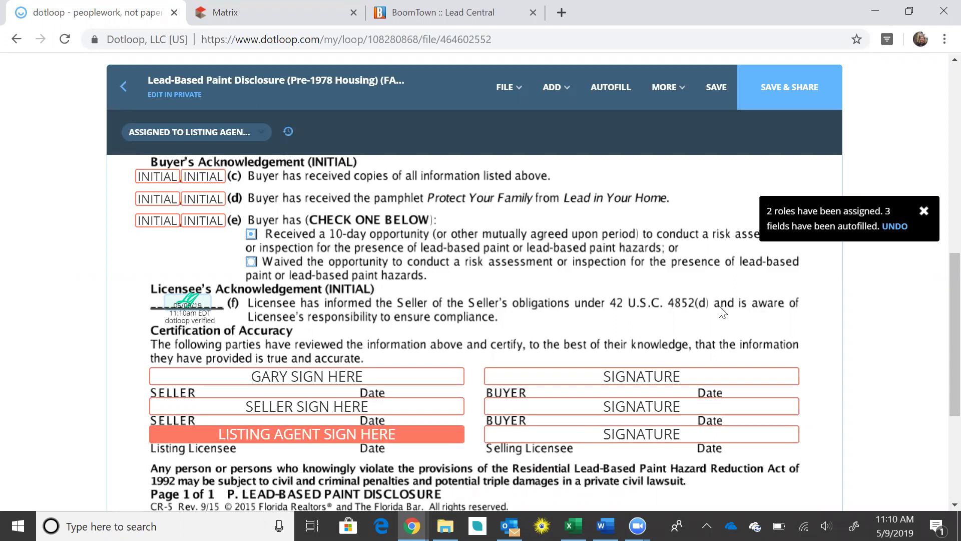
Sign the Listing Licensee signature line as listing agent
scroll(413, 347, down, 2)
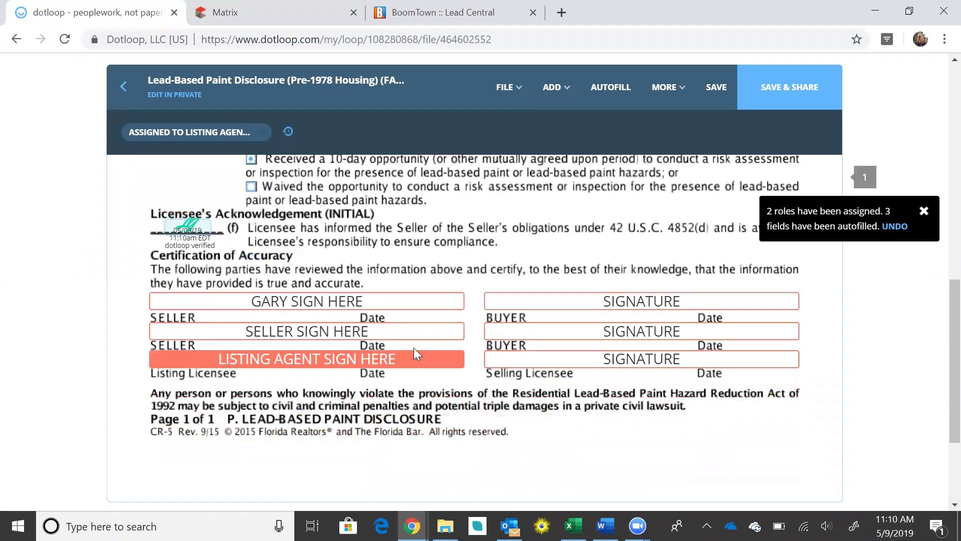
mouse_move(332, 363)
click(315, 395)
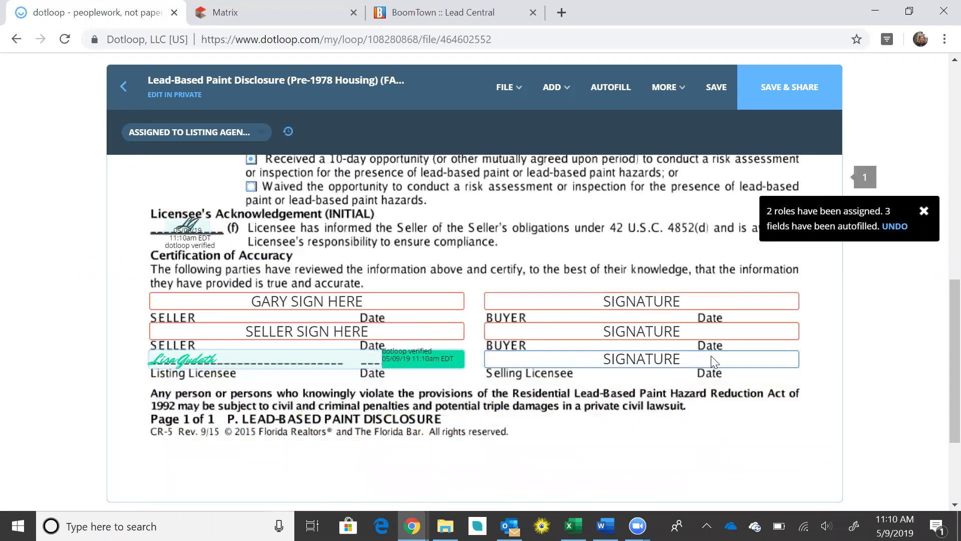
scroll(839, 394, up, 3)
scroll(839, 394, up, 6)
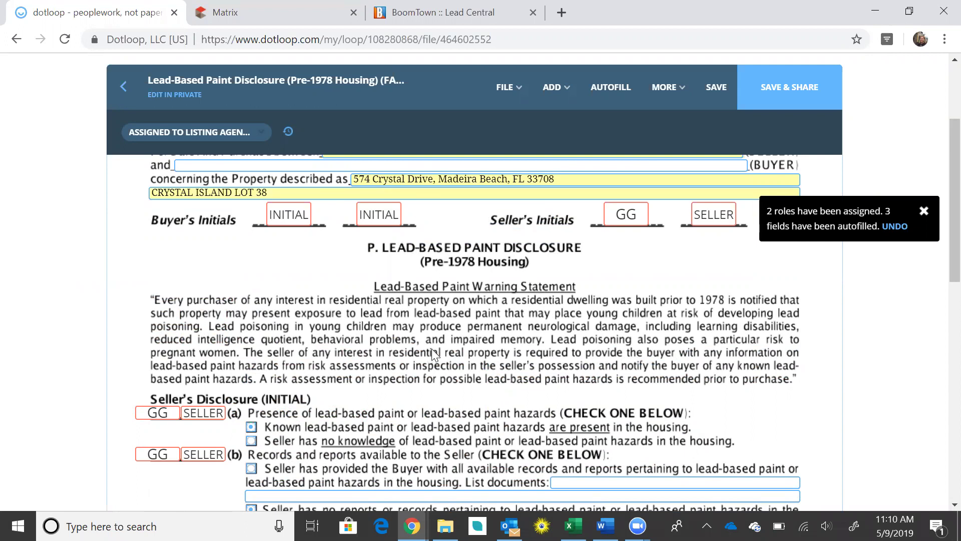
Review the signed Lead-Based Paint Disclosure and save it
scroll(448, 345, down, 1)
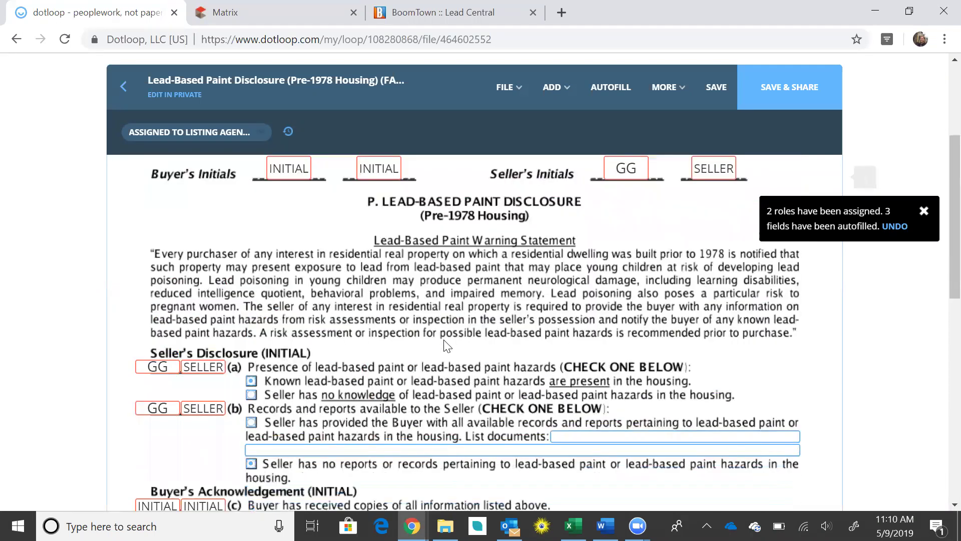
scroll(447, 346, down, 10)
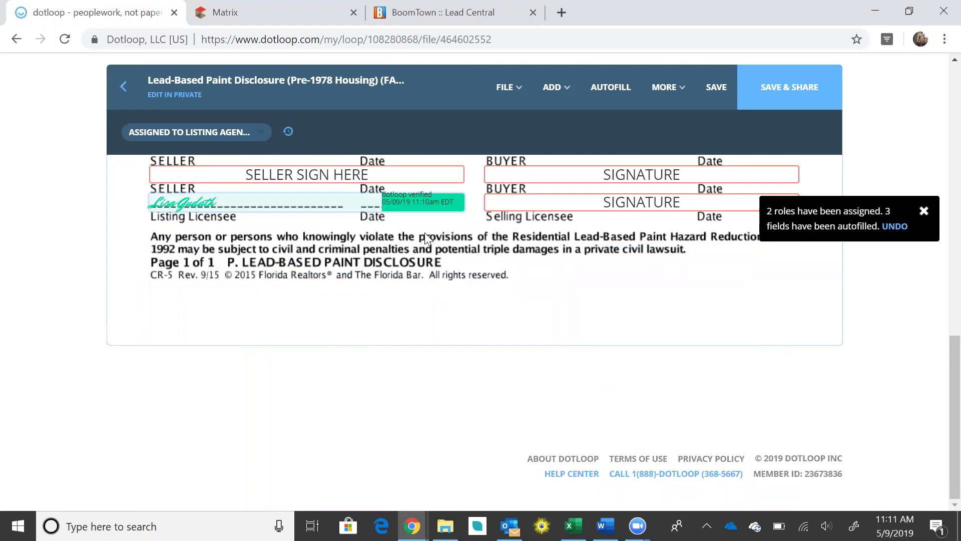
scroll(581, 273, up, 1)
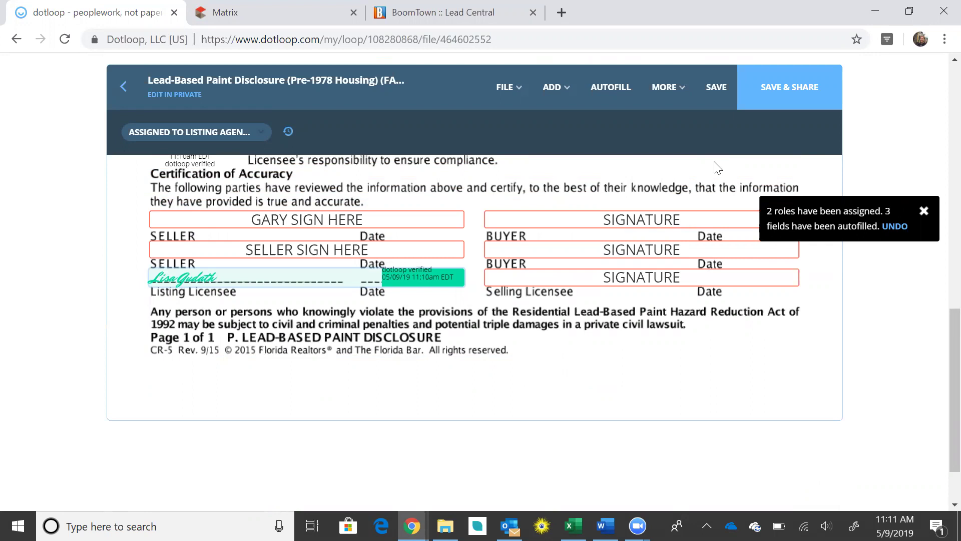
click(711, 86)
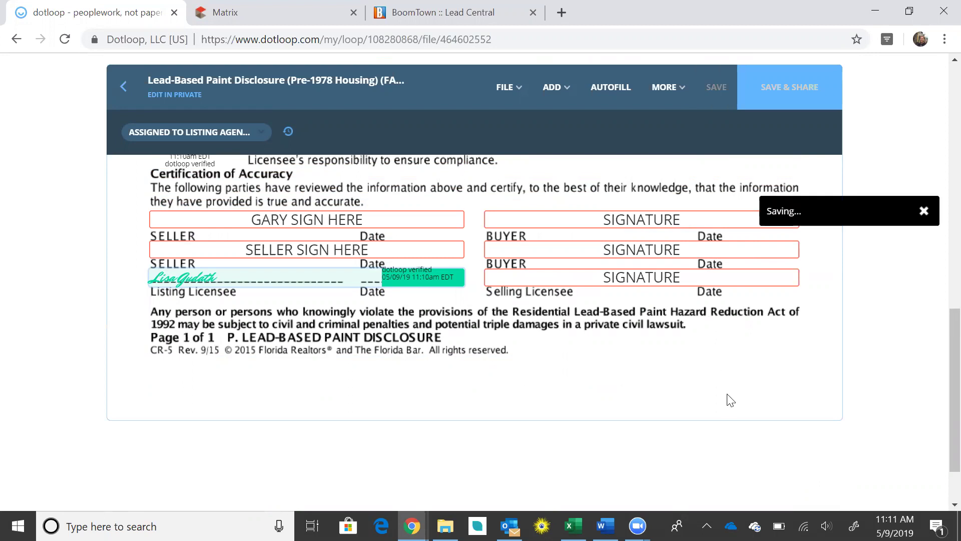
Go back from the Lead-Based Paint Disclosure to the loop's Documents list and scroll to Listing Docs
click(121, 90)
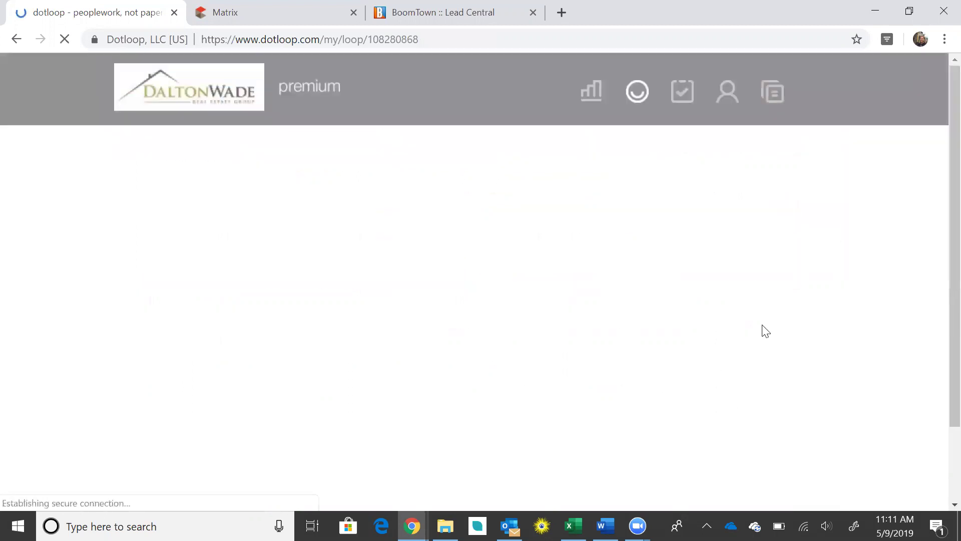
scroll(832, 330, down, 1)
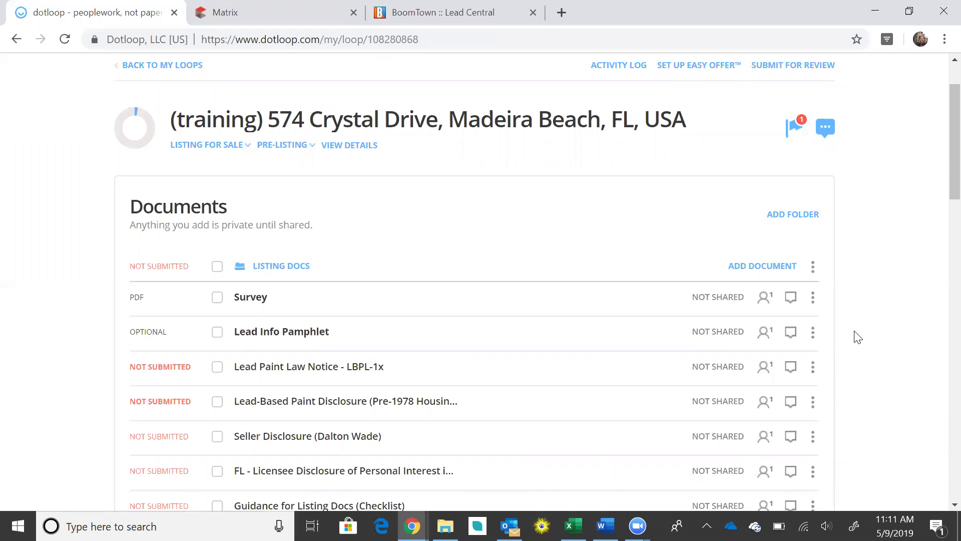
scroll(858, 337, down, 5)
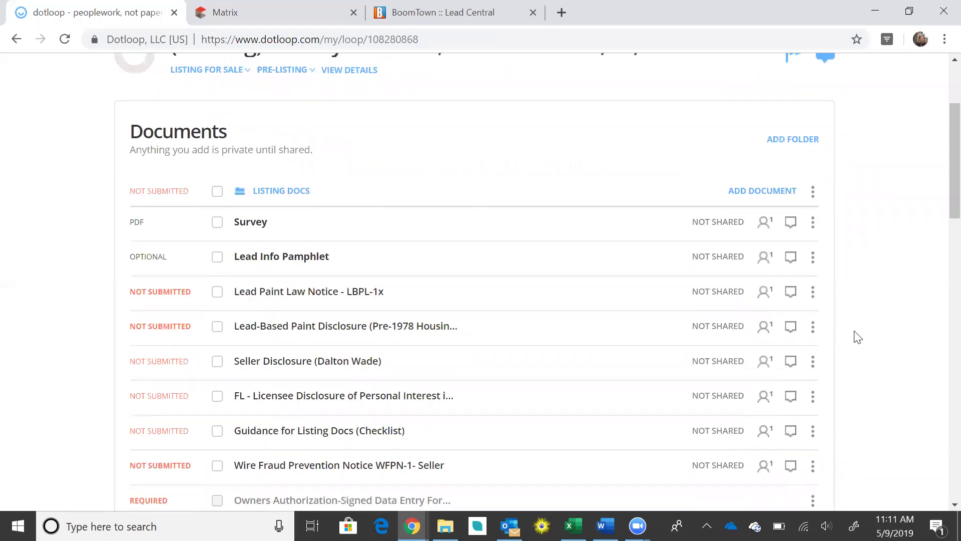
scroll(858, 337, down, 1)
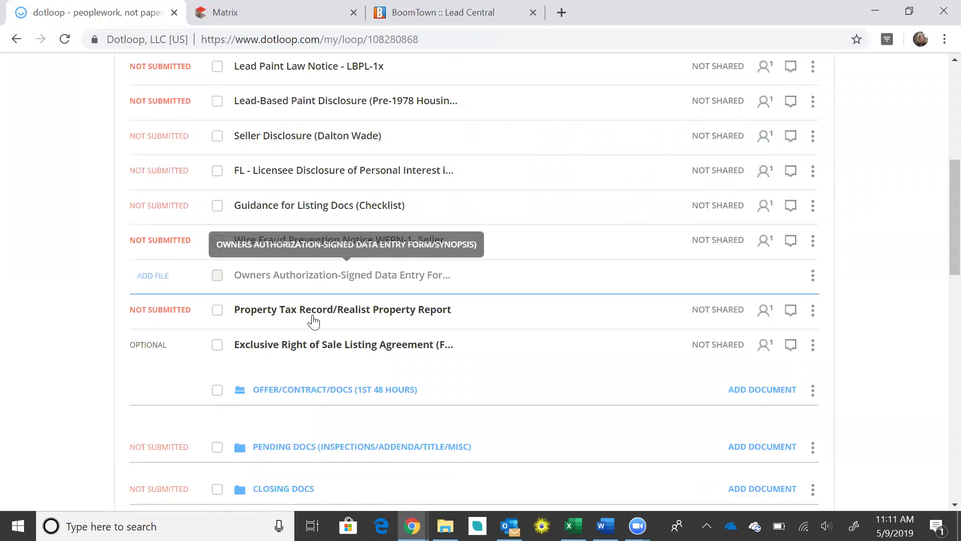
Open the Exclusive Right of Sale Listing Agreement and set Seller 2 to no one
click(318, 352)
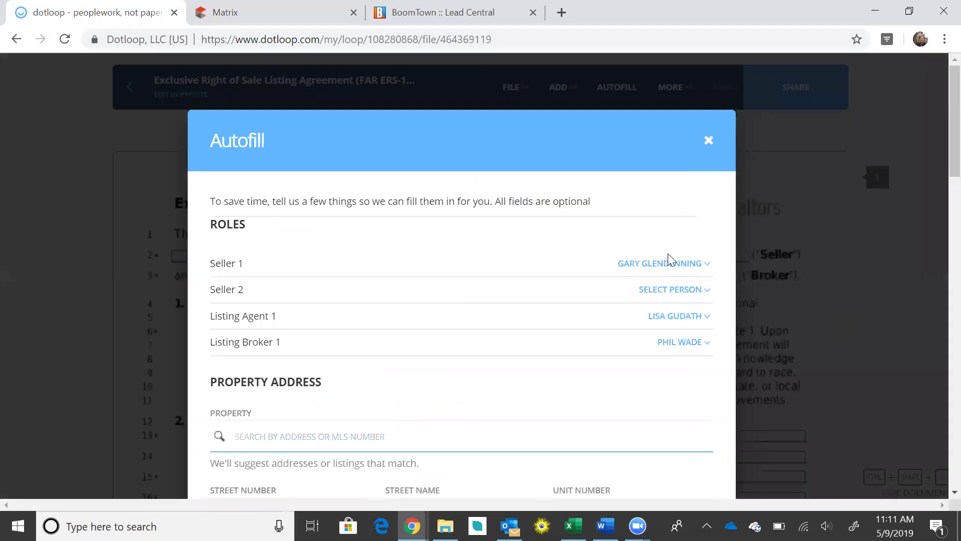
click(668, 289)
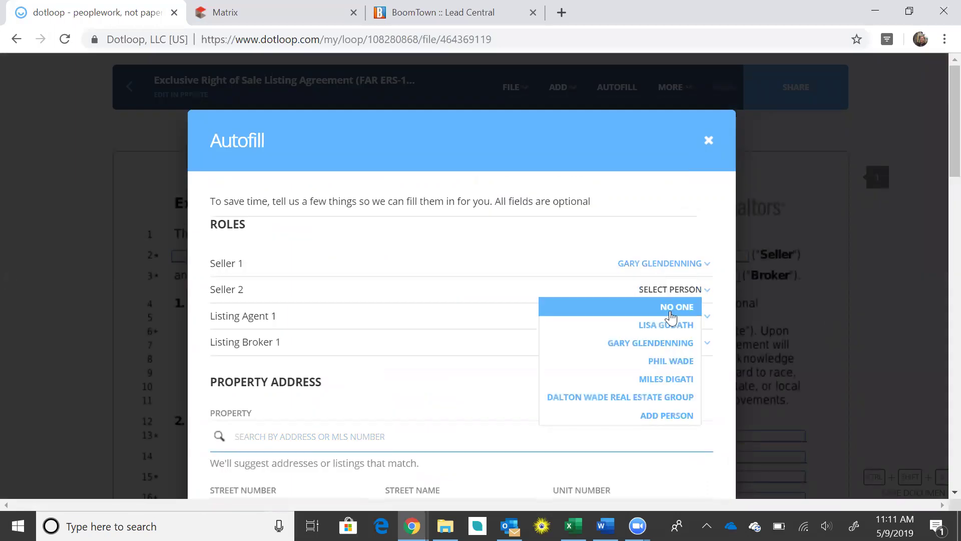
click(676, 308)
Set the sale commission rate to 6%
scroll(755, 308, down, 2)
scroll(609, 215, down, 5)
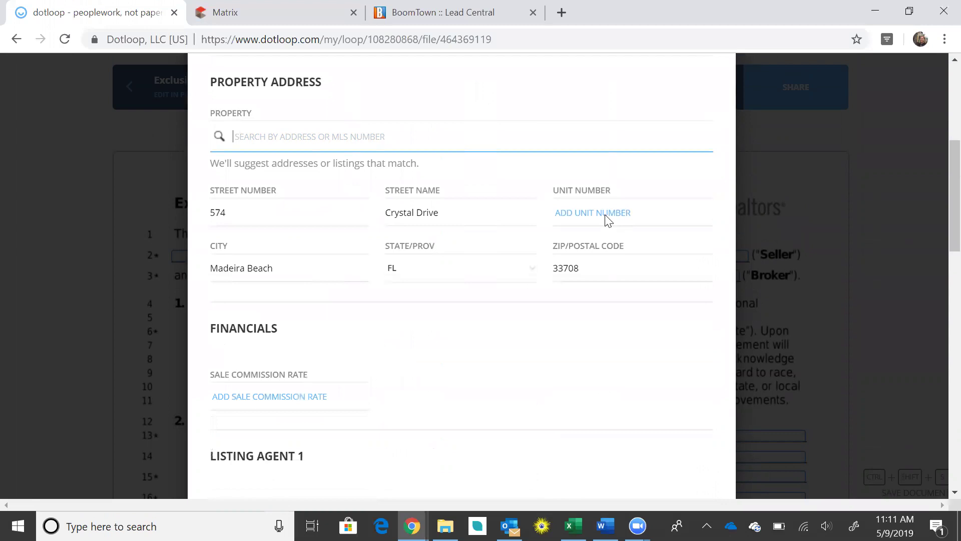
scroll(372, 342, down, 3)
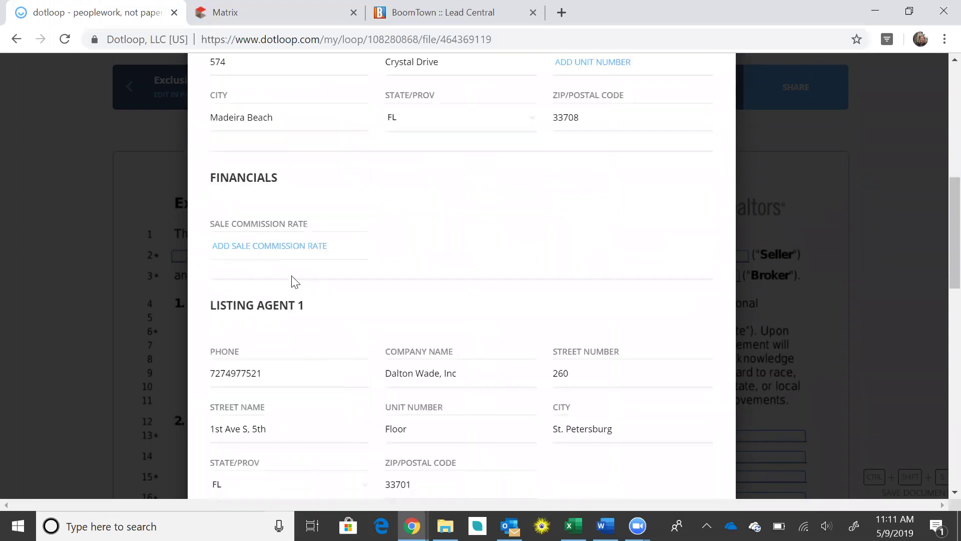
click(281, 255)
click(257, 278)
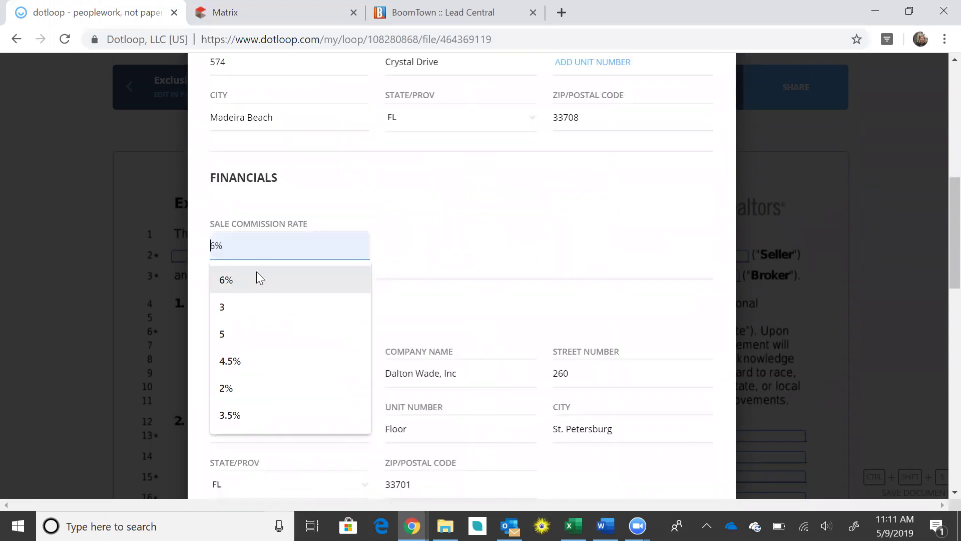
Set the listing date to 05/09/2019
scroll(467, 215, down, 3)
scroll(467, 215, down, 5)
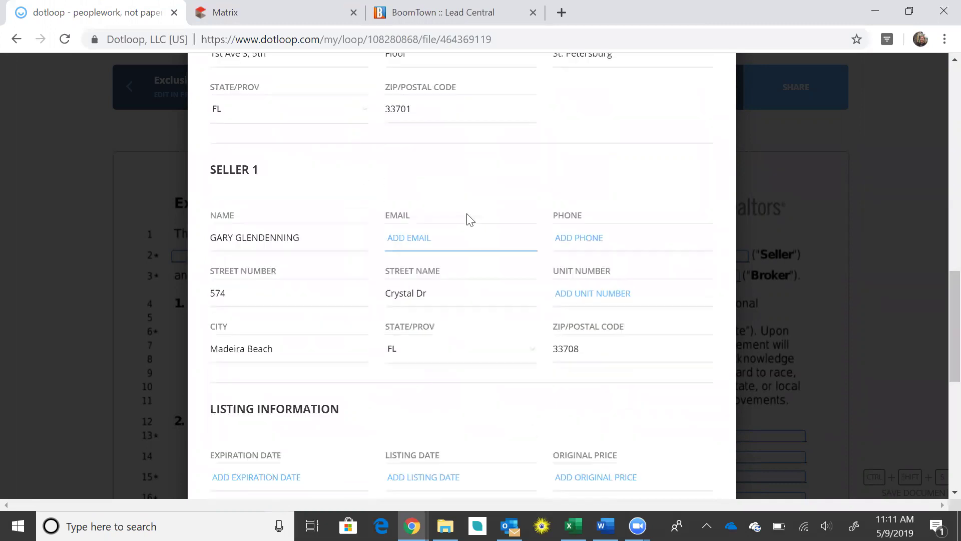
scroll(439, 327, down, 3)
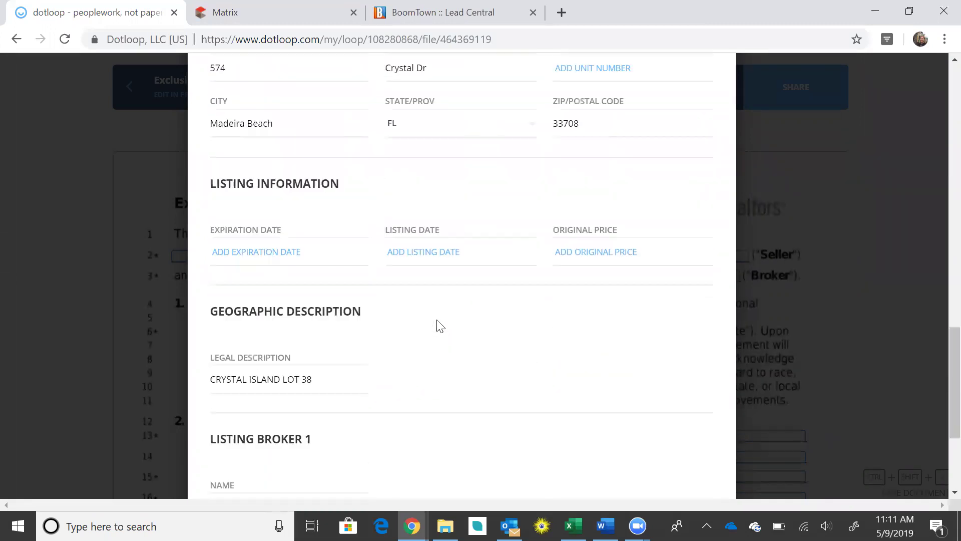
scroll(504, 272, down, 1)
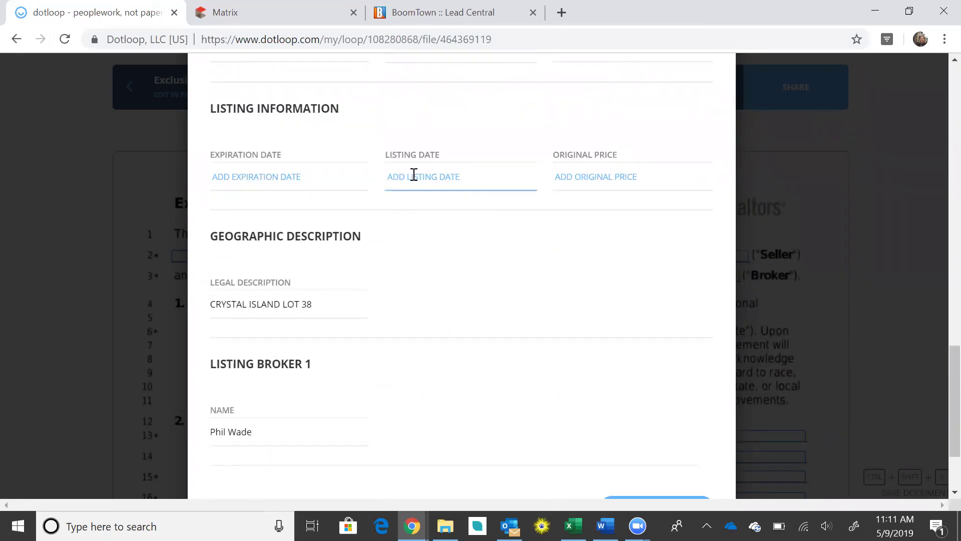
click(415, 178)
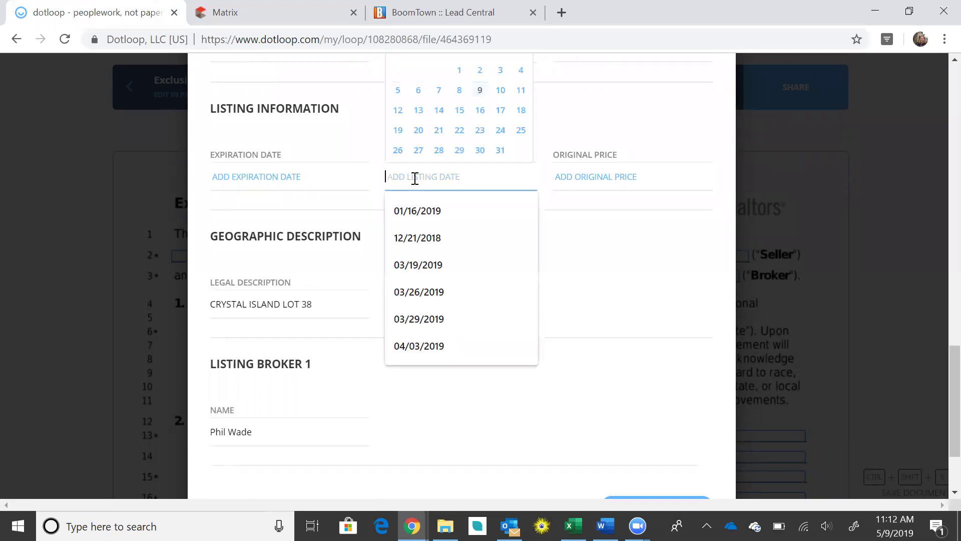
click(480, 91)
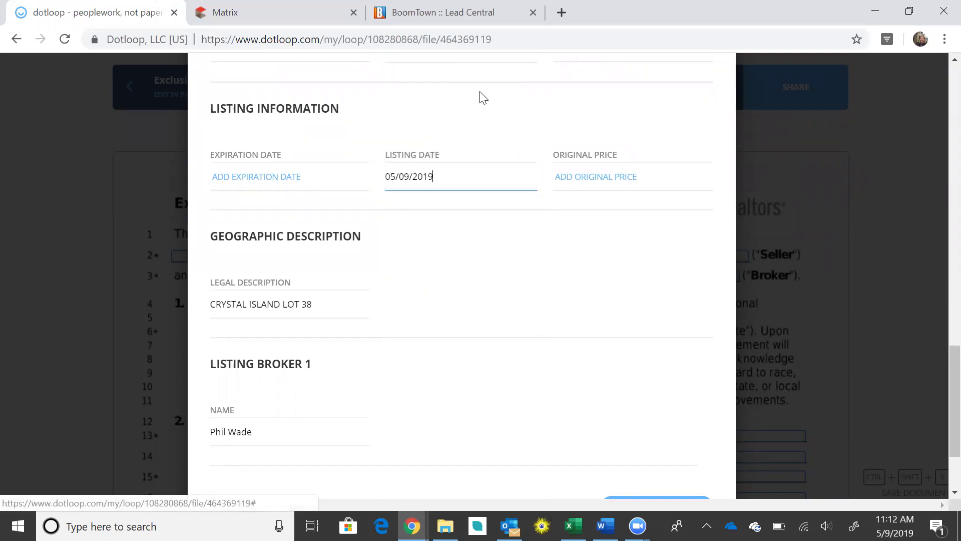
Set the expiration date to December 13, 2019
click(307, 168)
scroll(340, 160, up, 1)
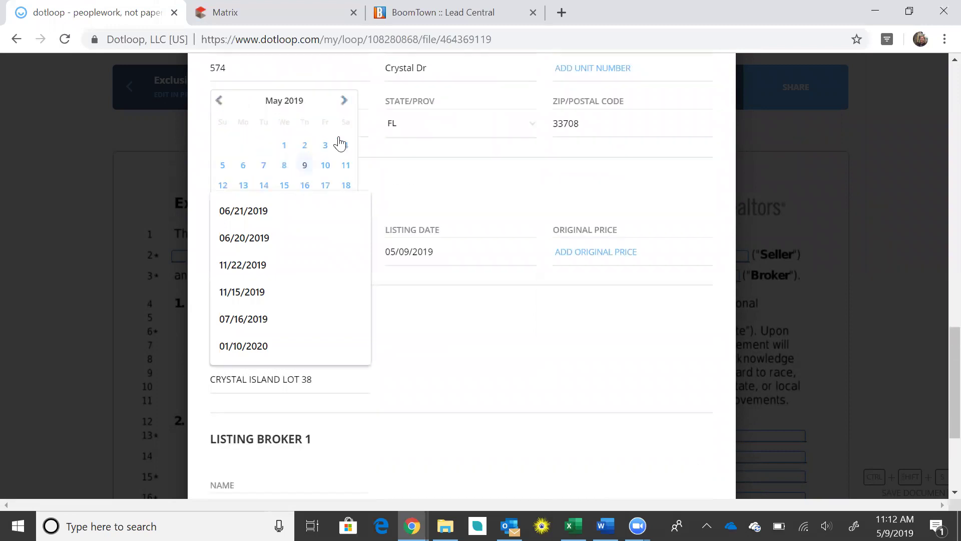
click(344, 100)
click(344, 100)
click(344, 100)
click(344, 100)
click(344, 100)
click(345, 100)
click(344, 100)
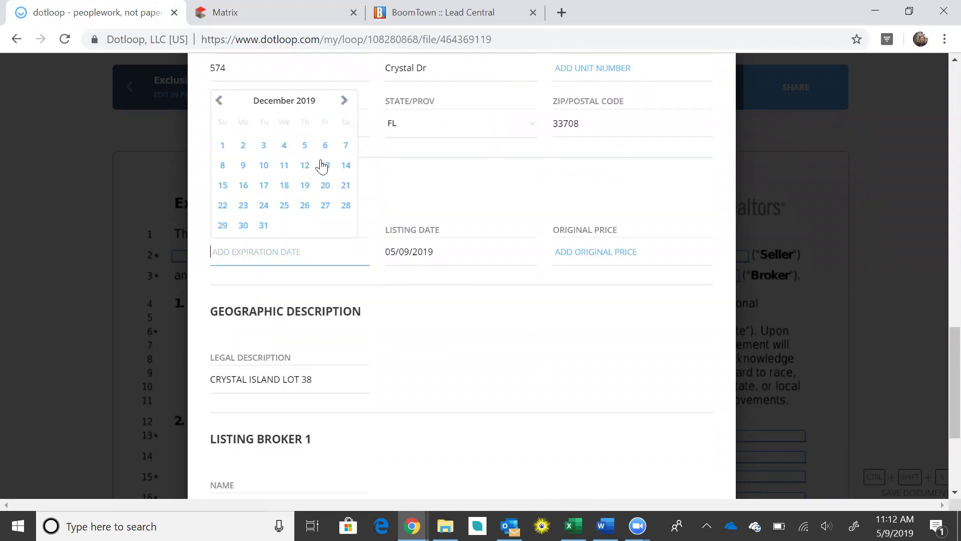
click(319, 164)
Enter 949000.00 as the original price
click(576, 252)
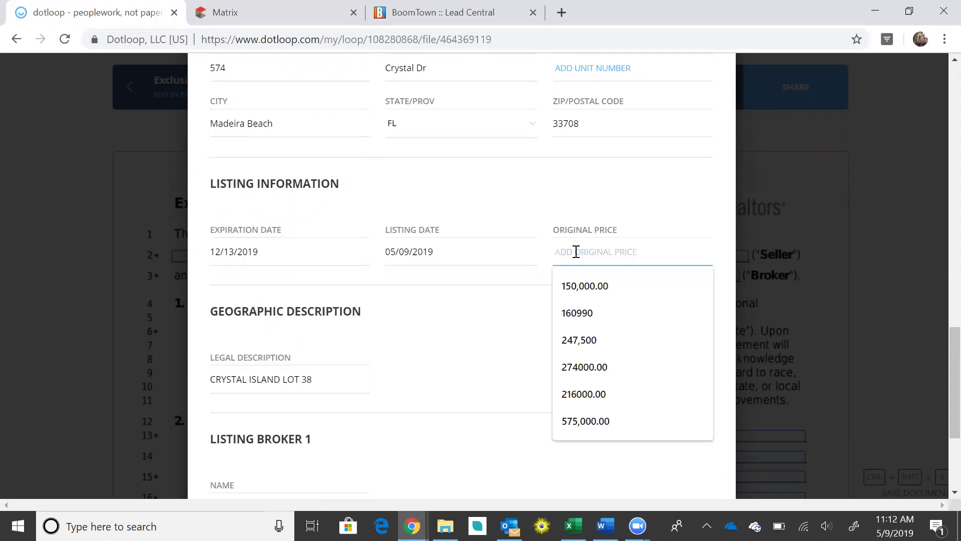
text(949)
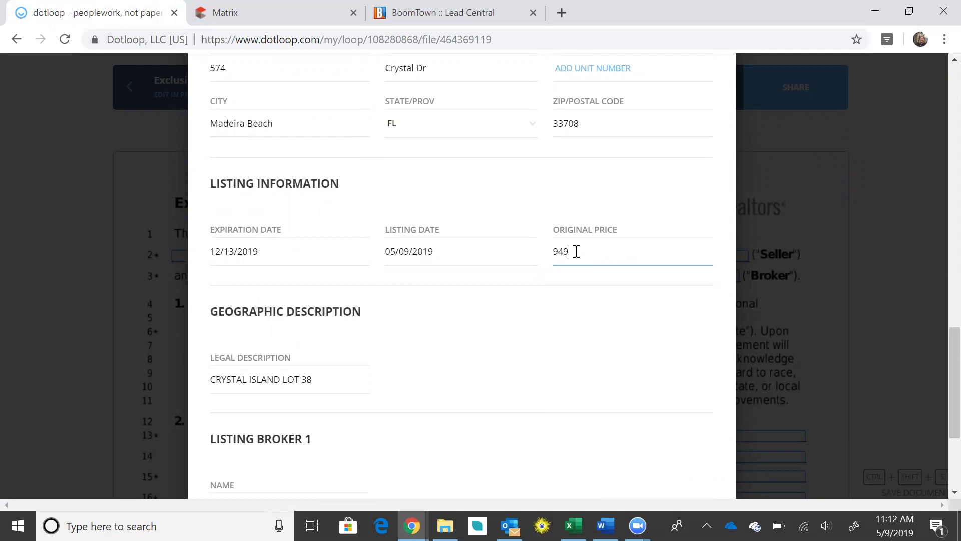
text(000.00)
click(539, 354)
scroll(534, 344, down, 4)
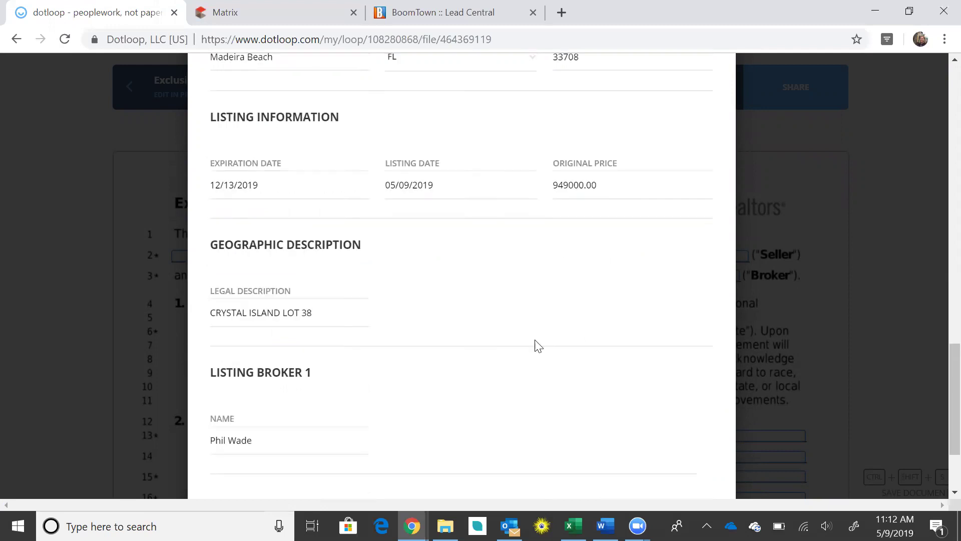
Autofill the listing agreement from the loop's details
click(676, 399)
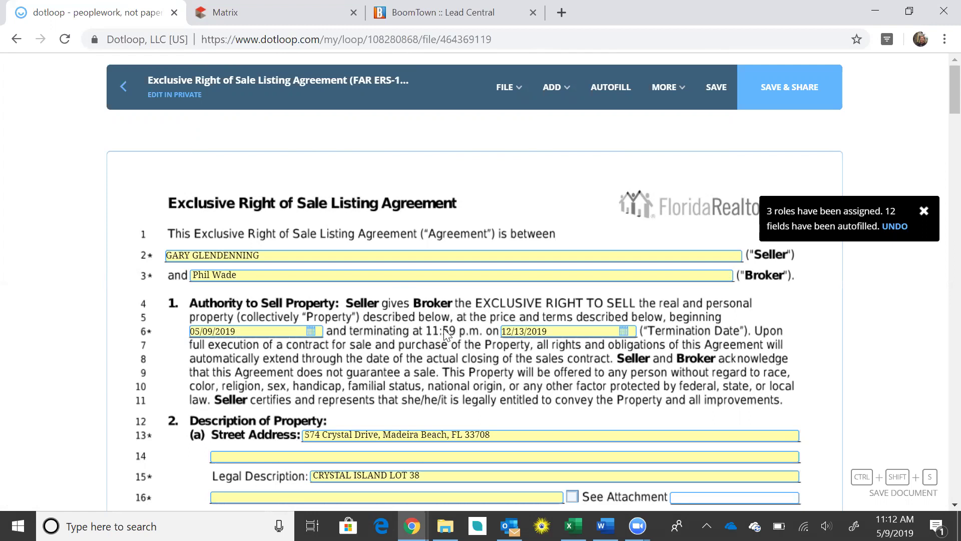
scroll(444, 331, down, 2)
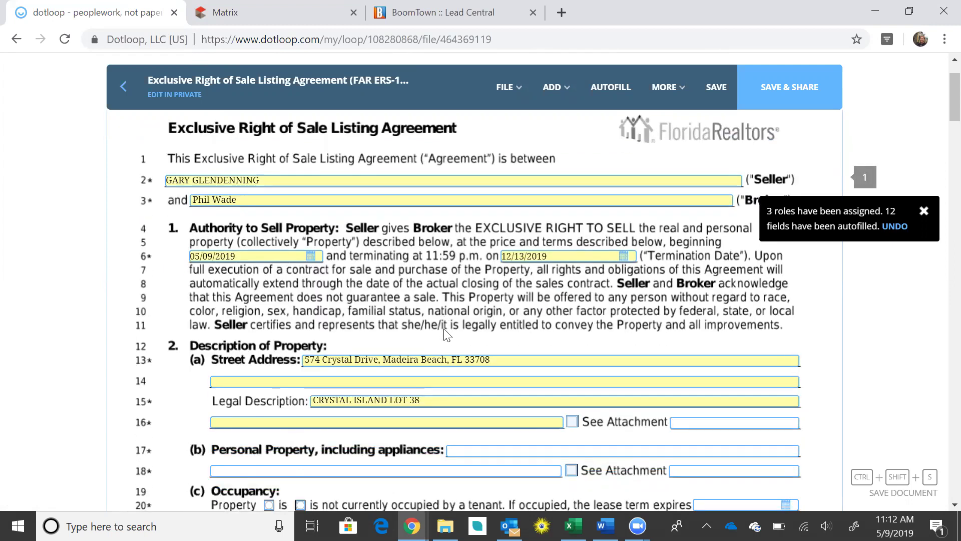
scroll(458, 266, down, 1)
scroll(459, 260, down, 4)
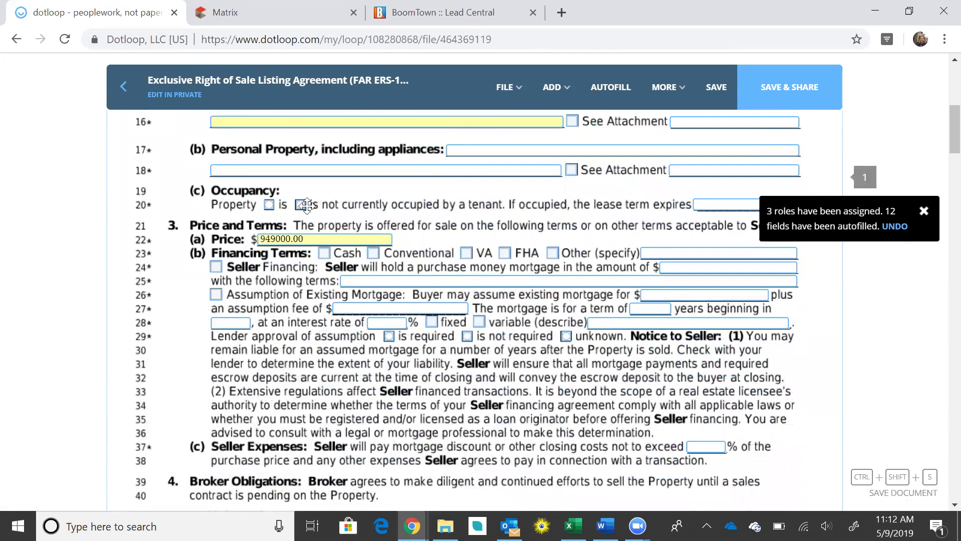
Mark the property not tenant occupied, choose Cash and Conventional financing, and tick the line 60 lock box
click(301, 205)
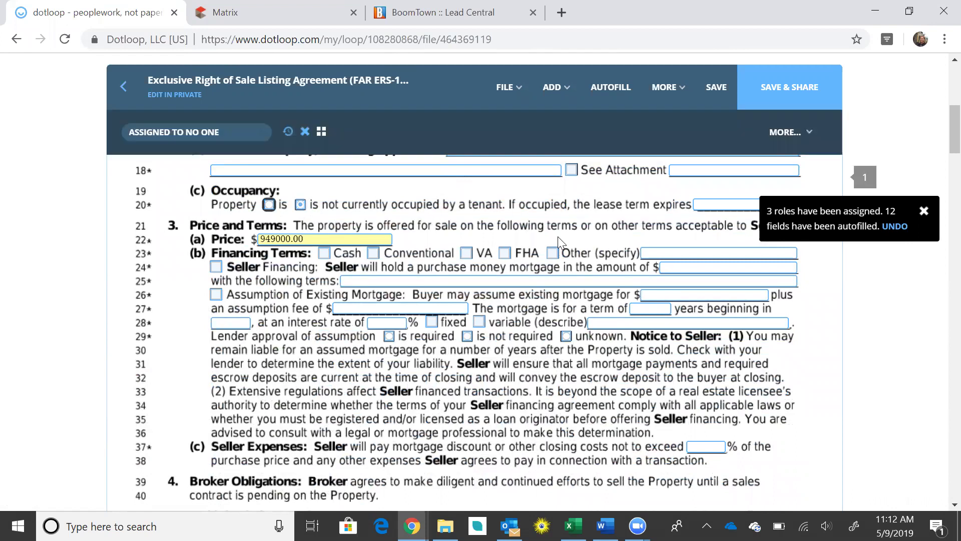
click(324, 253)
click(373, 253)
scroll(500, 277, down, 5)
scroll(498, 276, down, 6)
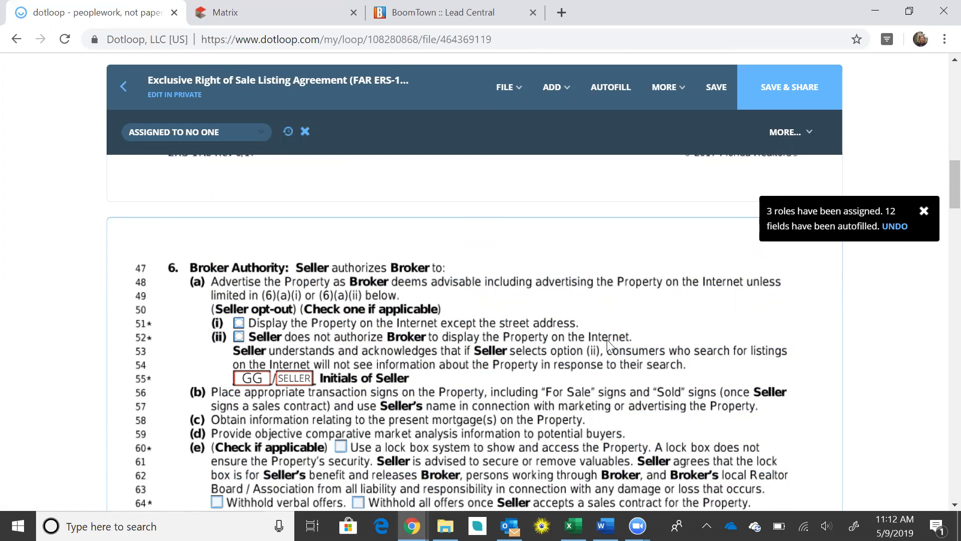
scroll(607, 339, down, 3)
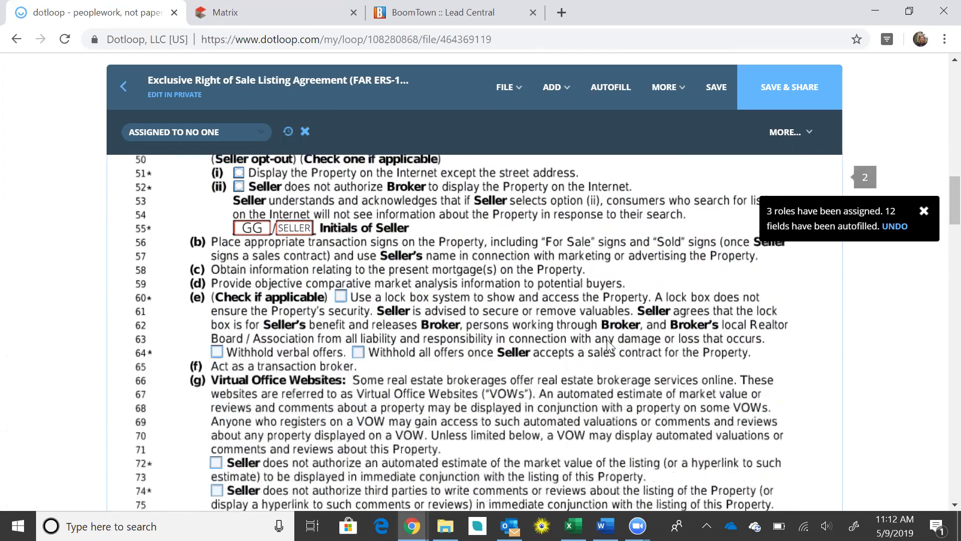
click(341, 297)
scroll(560, 295, down, 3)
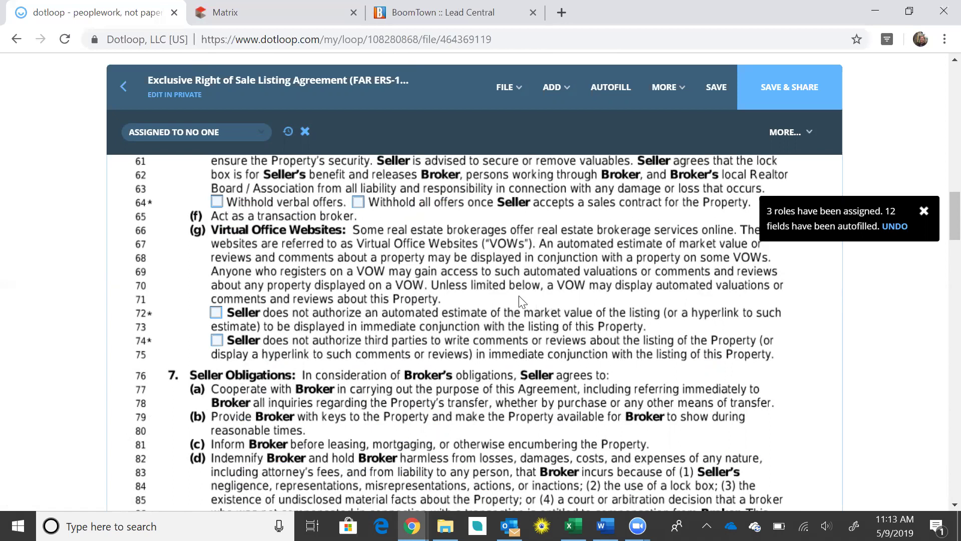
scroll(521, 301, down, 9)
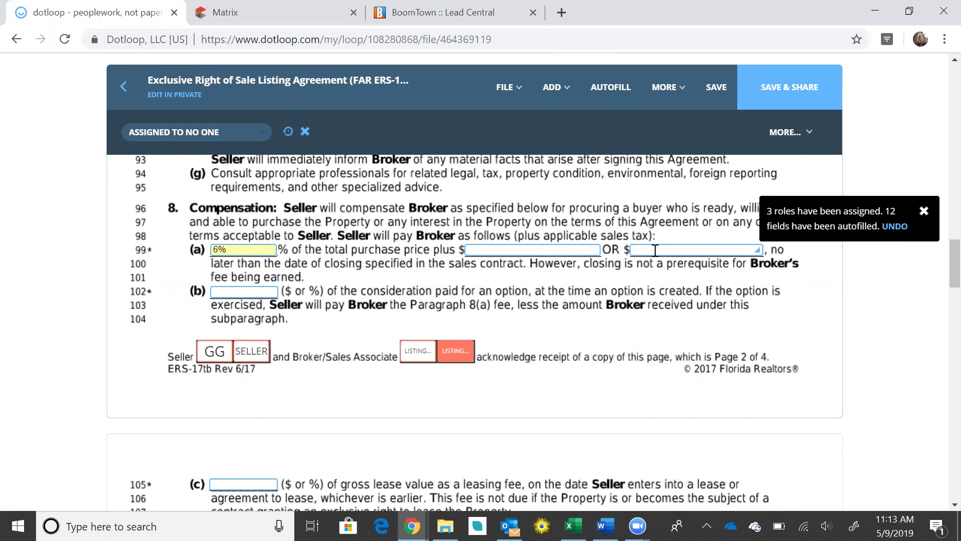
Check the line 123 single-agent compensation box and enter a draft amount starting with 3
click(655, 250)
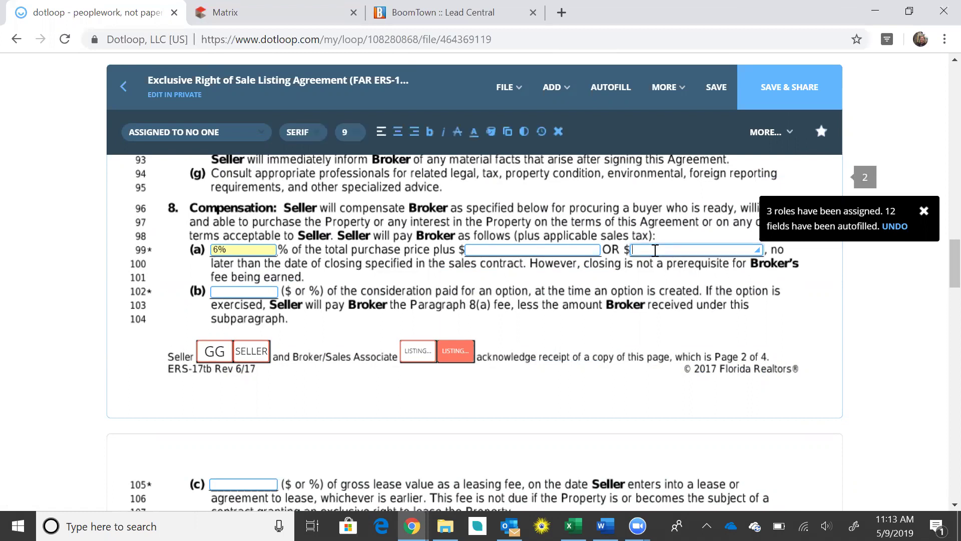
scroll(589, 280, down, 5)
scroll(589, 280, down, 2)
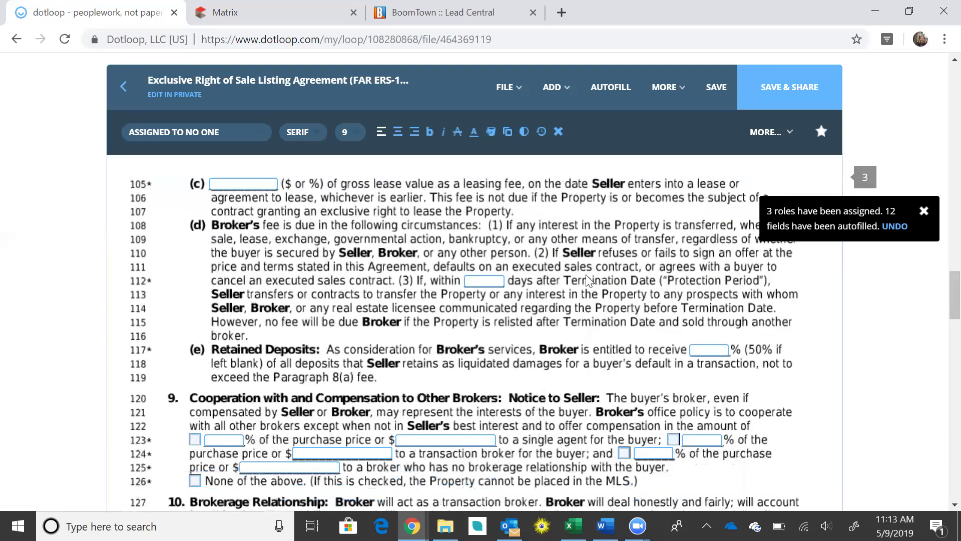
scroll(588, 280, down, 3)
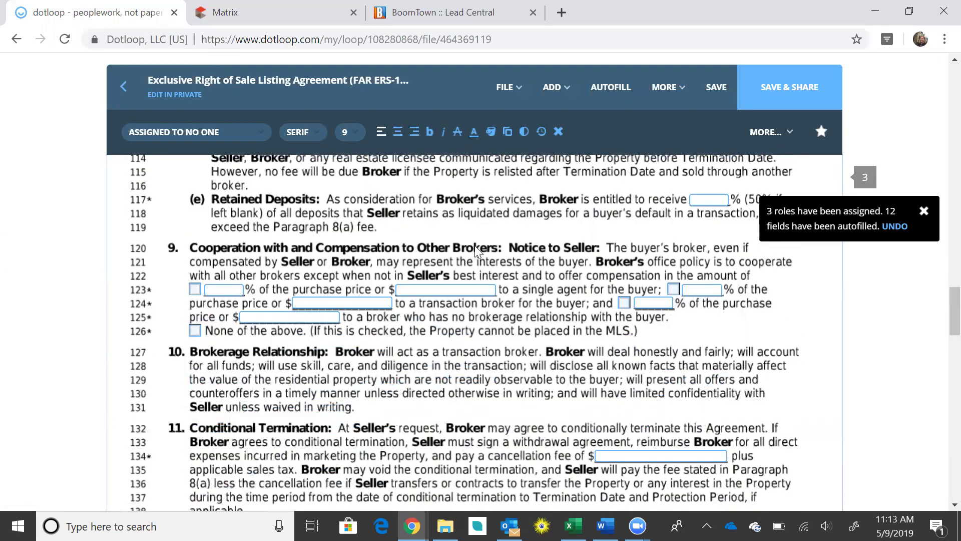
scroll(356, 235, up, 7)
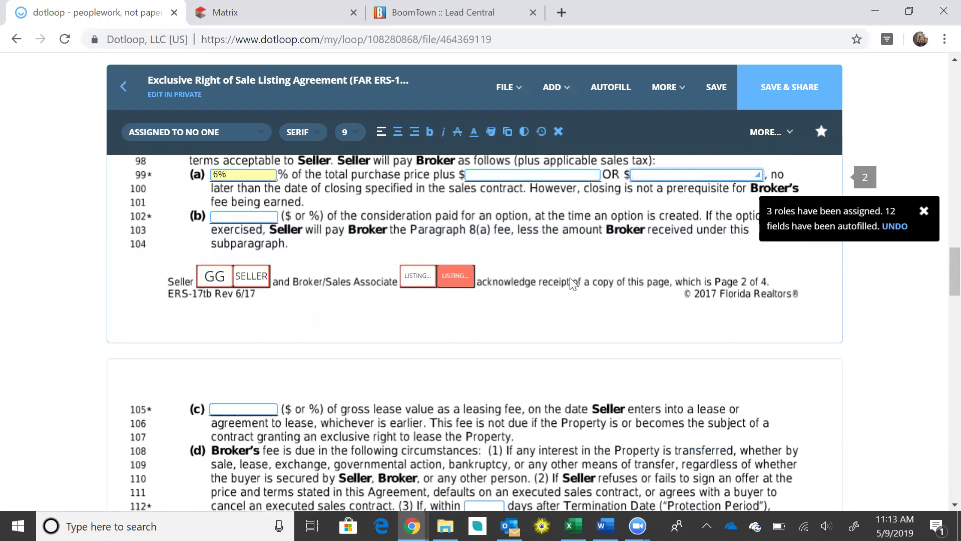
scroll(572, 283, down, 7)
click(195, 290)
click(226, 290)
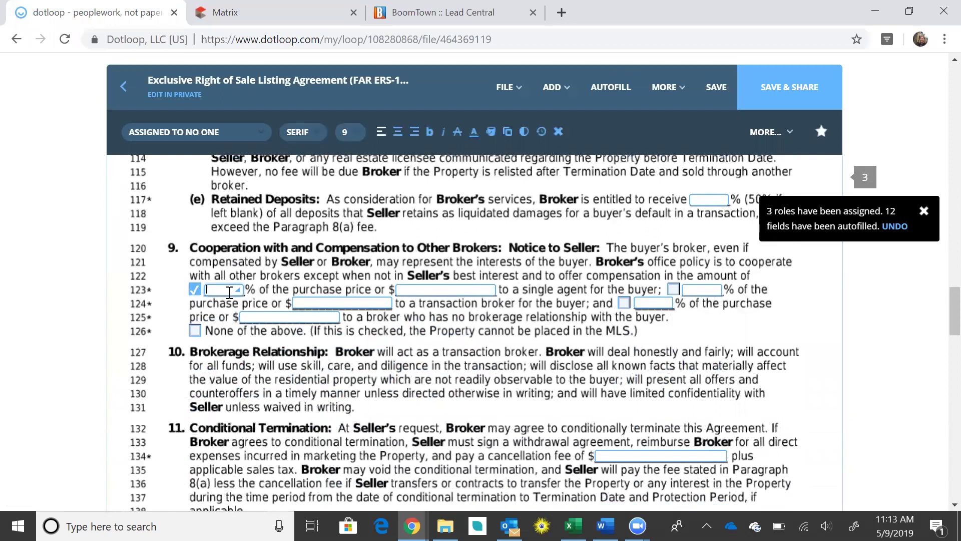
text(3)
key(ctrl+shift+s)
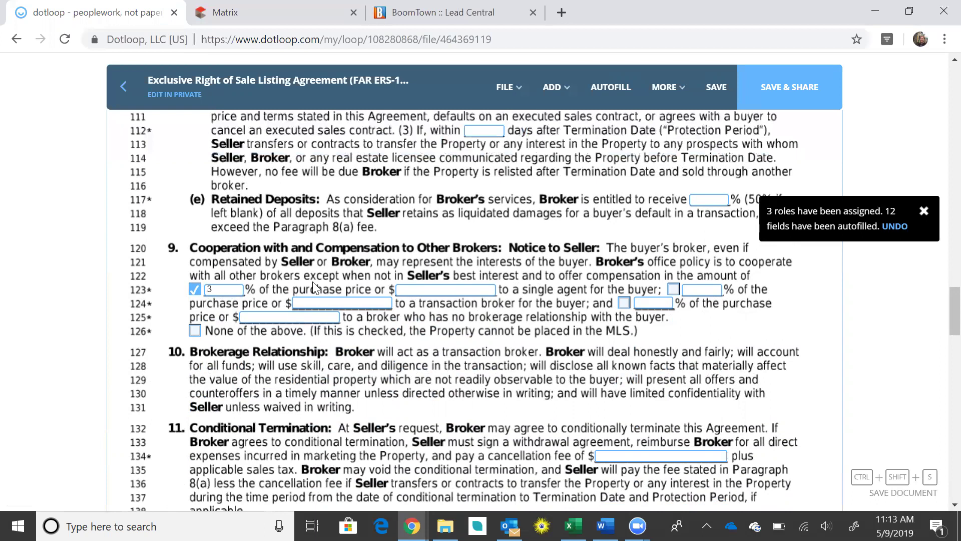
click(218, 291)
text(-5)
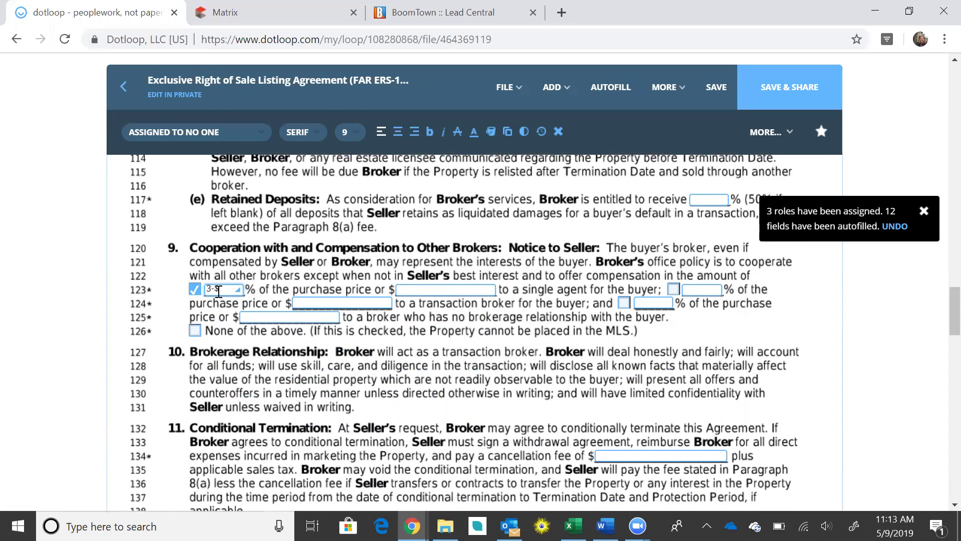
text(79)
Check the transaction-broker box with 3%-$79 and the no-brokerage-relationship box with 1%
click(674, 289)
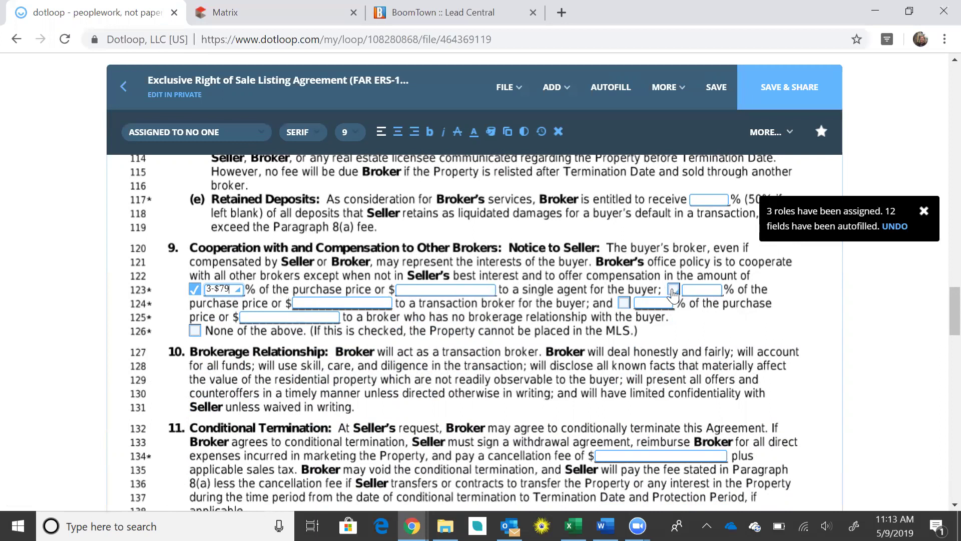
click(709, 292)
text(3%)
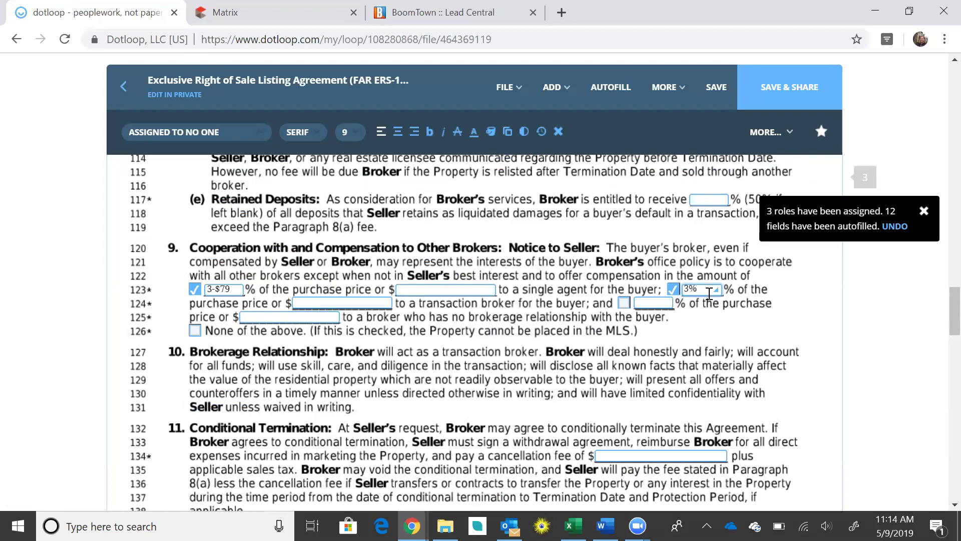
text(-$79)
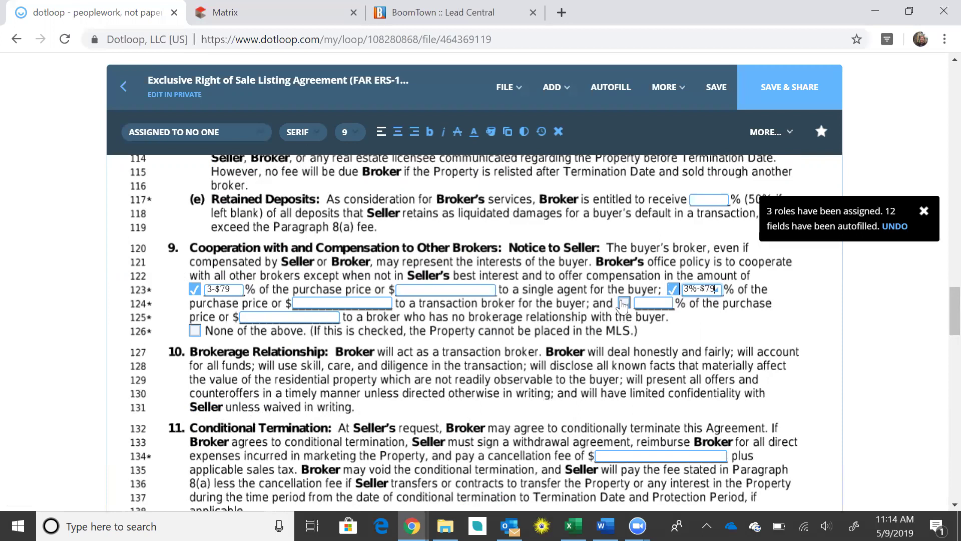
click(623, 303)
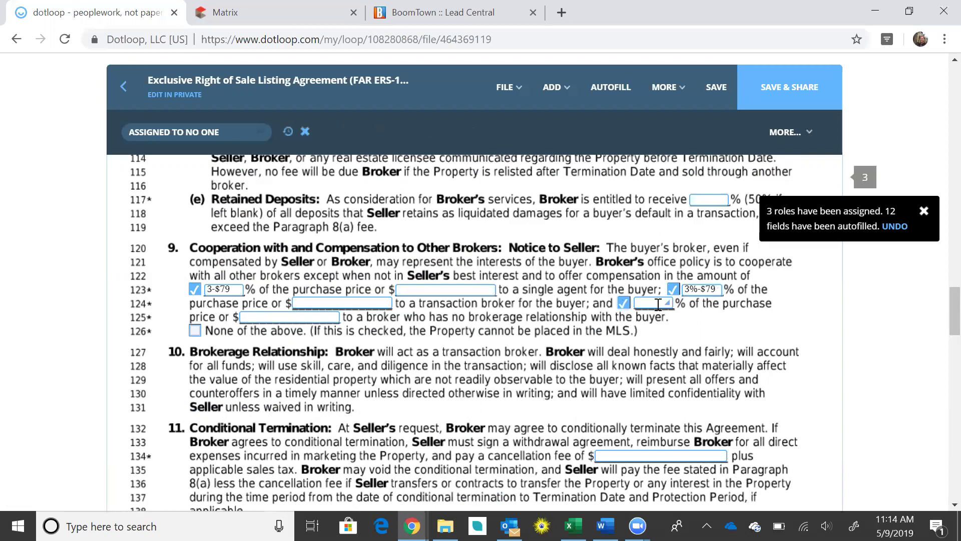
text(1)
click(732, 334)
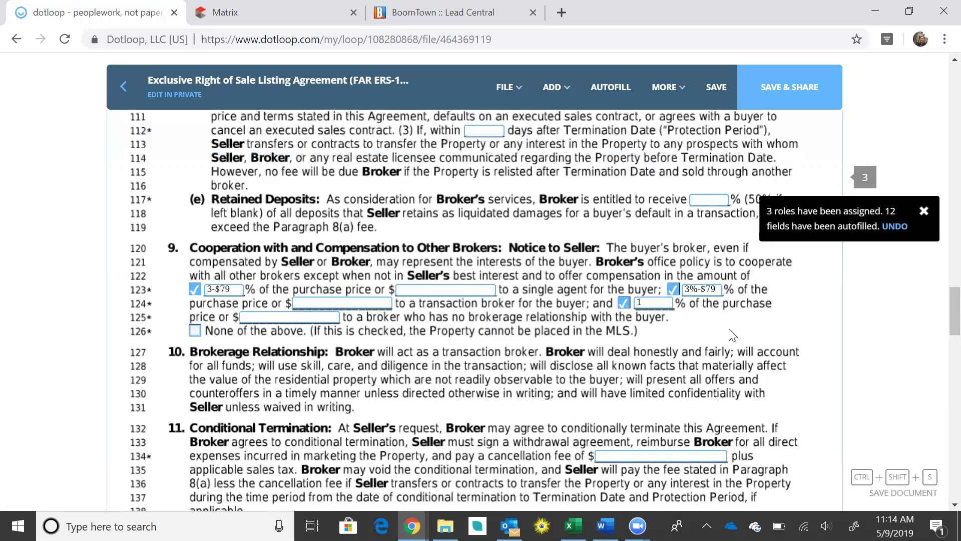
Correct the single-agent and transaction-broker amounts to 3-$474 and 3%-$474
click(234, 289)
key(BackSpace)
key(BackSpace)
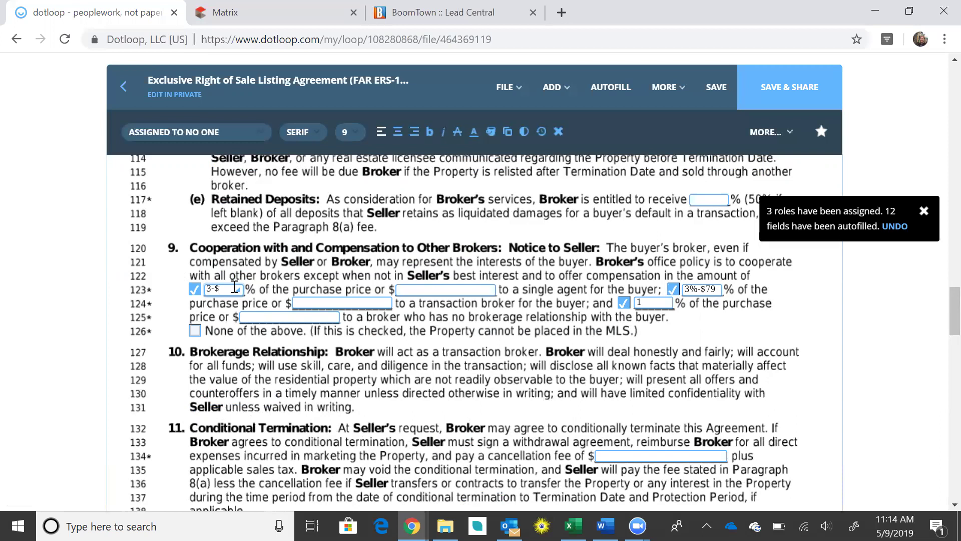
text(474)
click(711, 288)
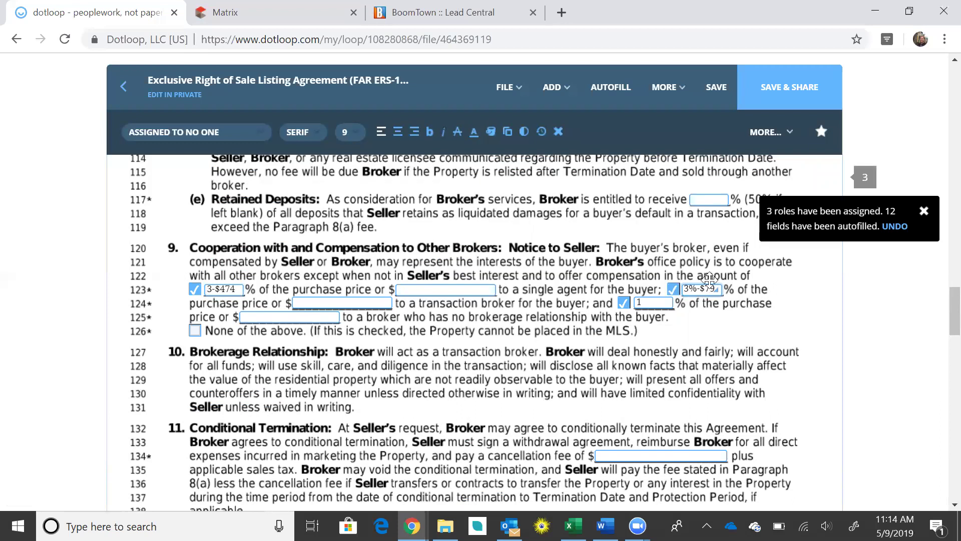
key(BackSpace)
key(BackSpace)
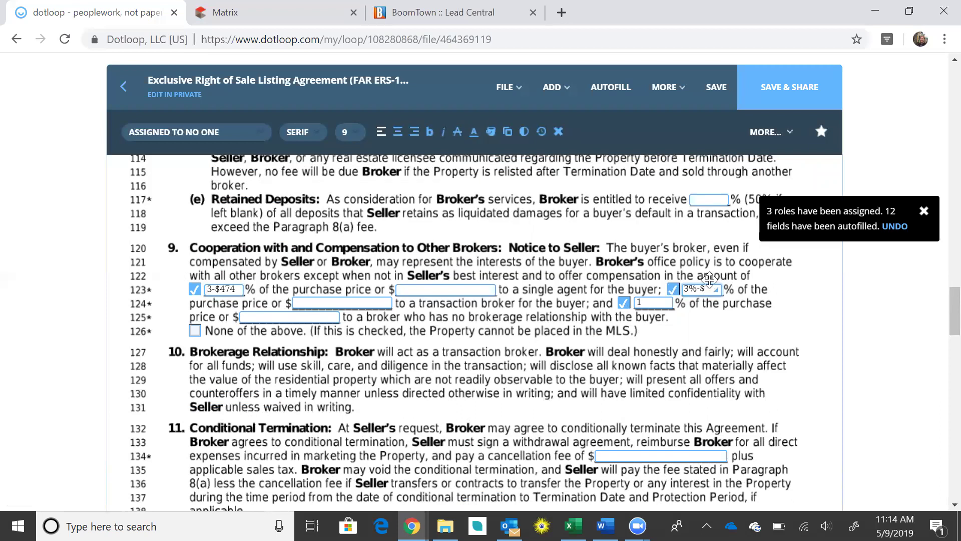
text(474)
Adopt the listing agent's signature and sign the listing sales associate field
scroll(589, 406, up, 8)
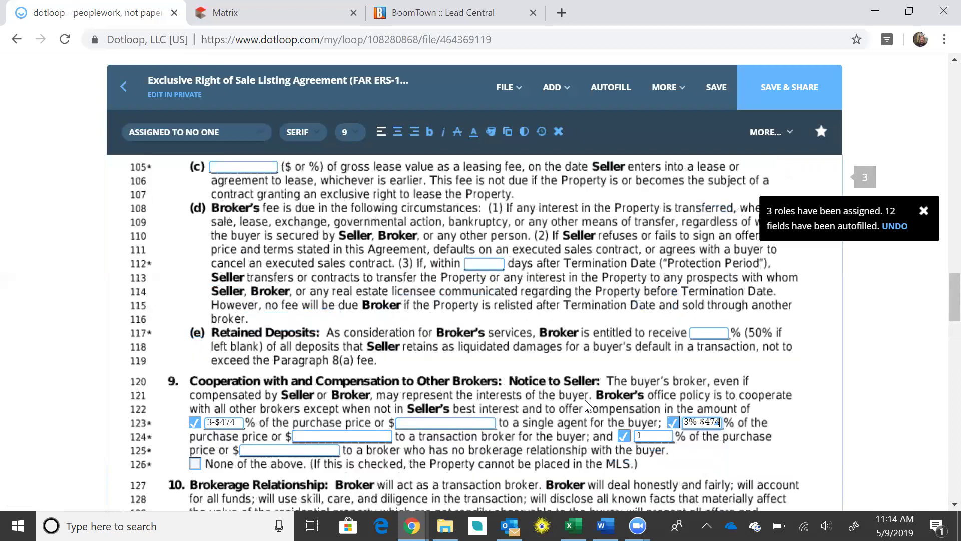
scroll(449, 308, down, 8)
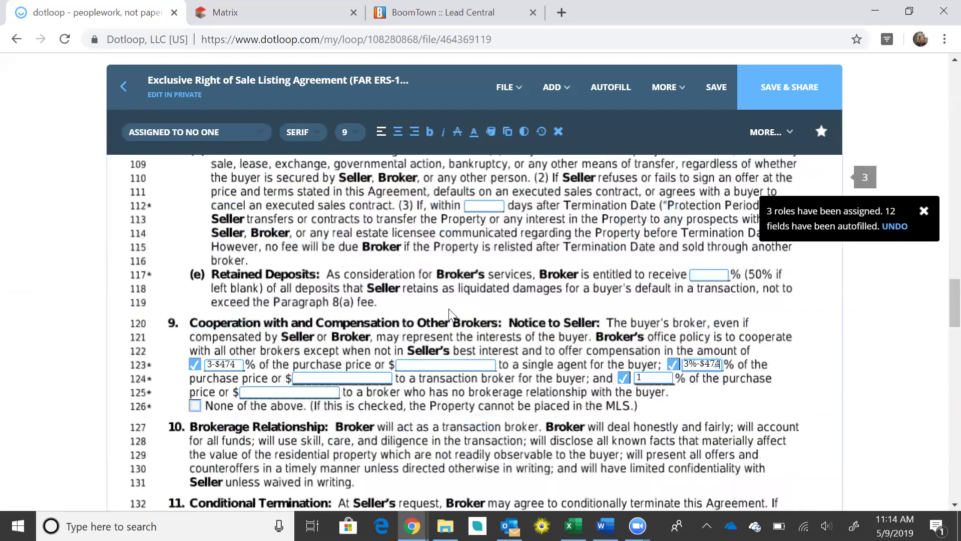
scroll(449, 309, up, 6)
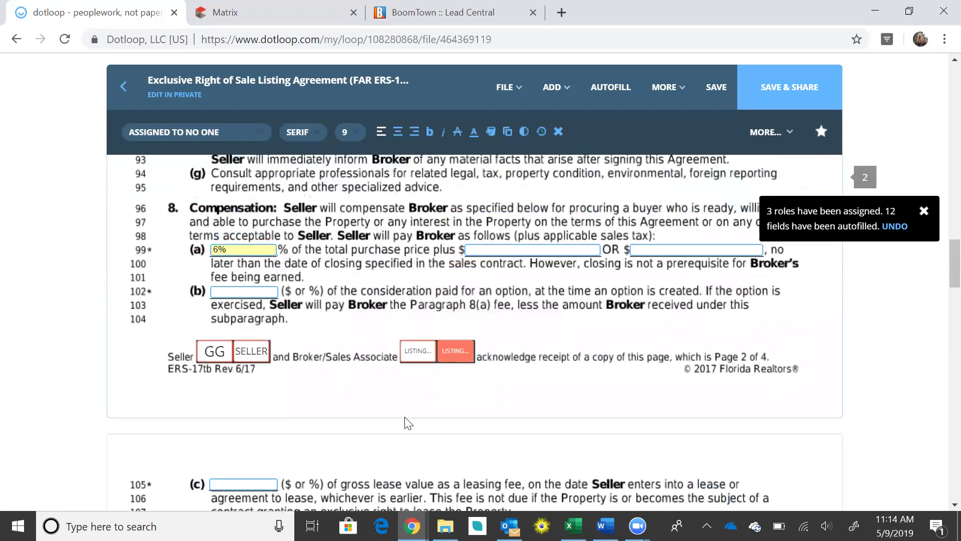
scroll(381, 270, down, 10)
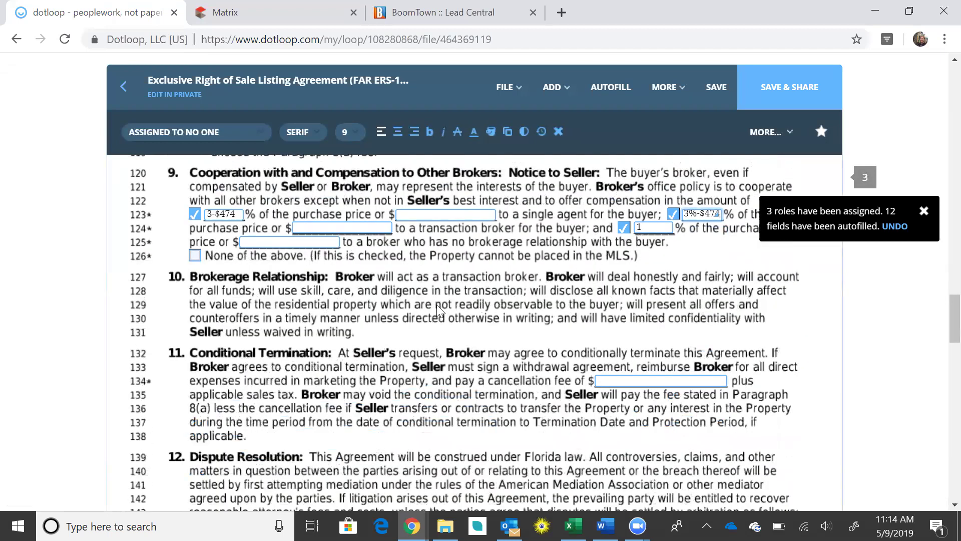
scroll(438, 308, down, 6)
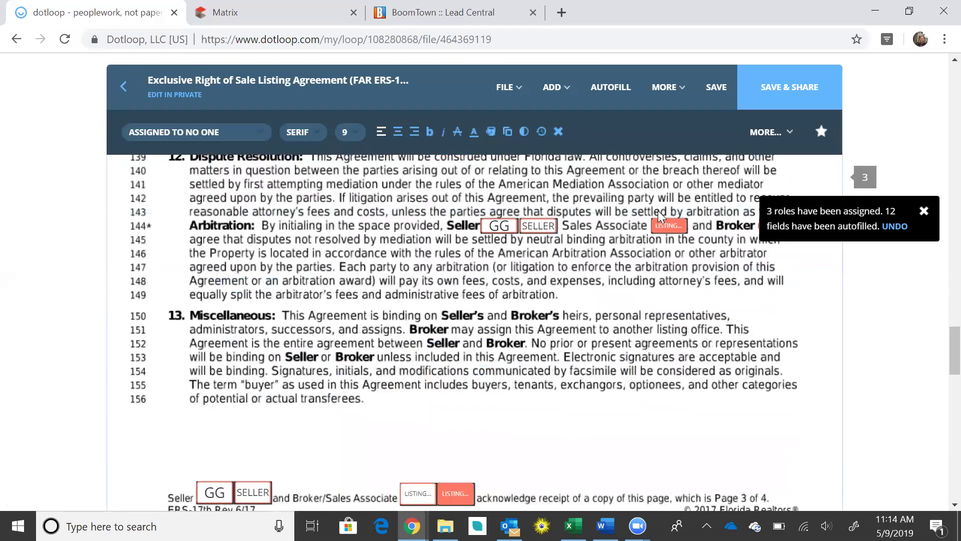
mouse_move(669, 230)
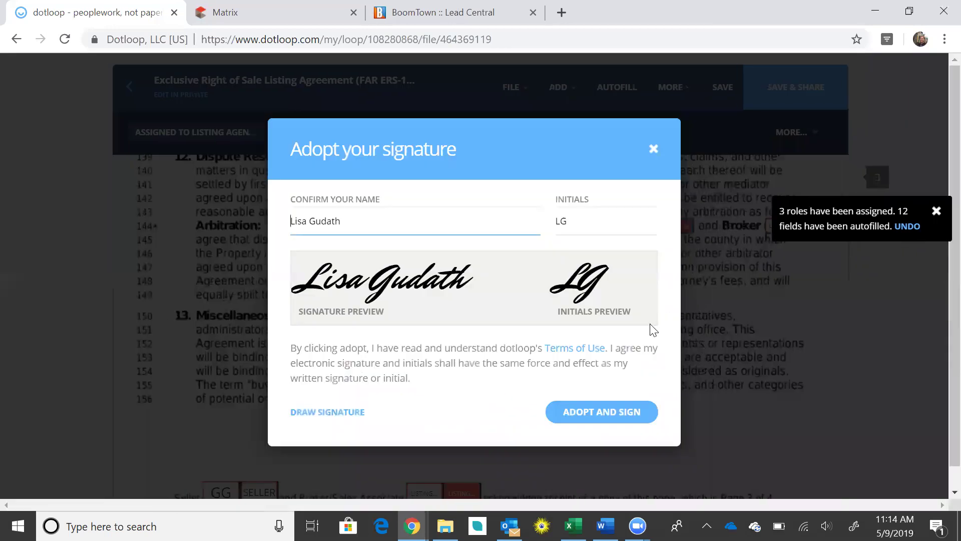
click(682, 260)
click(591, 412)
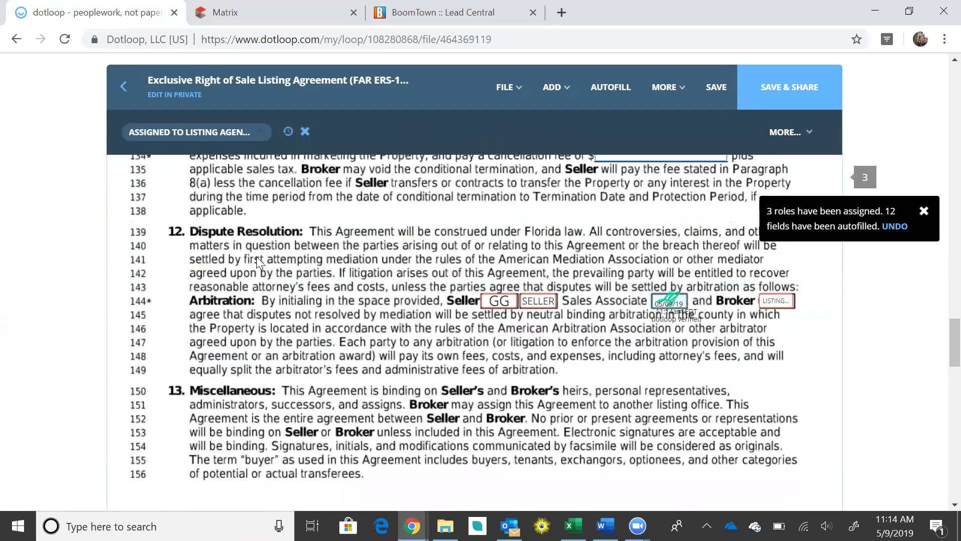
Add the listing agent's initials on page 3
scroll(440, 273, down, 10)
scroll(440, 280, up, 3)
scroll(441, 278, down, 1)
scroll(440, 278, up, 4)
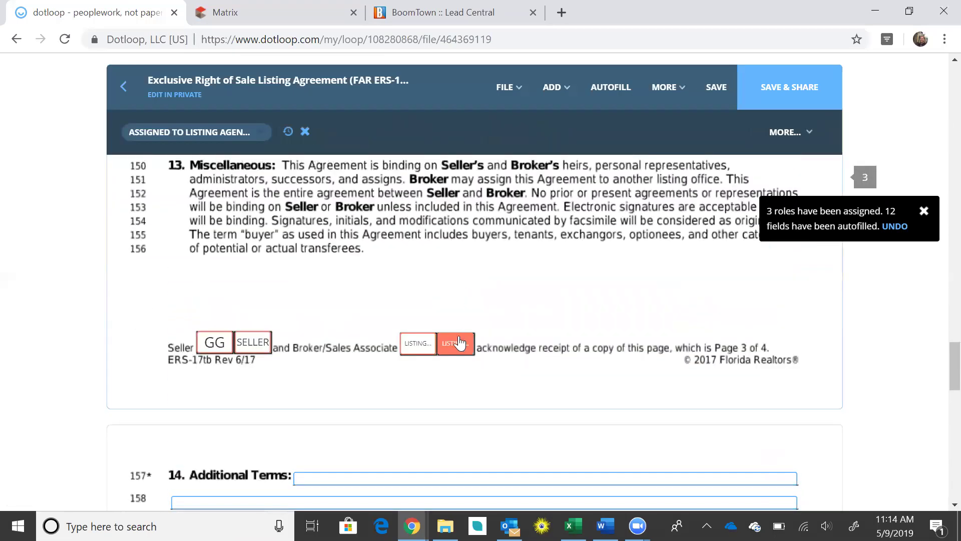
click(464, 387)
Sign the authorized sales associate line 178
scroll(569, 371, down, 9)
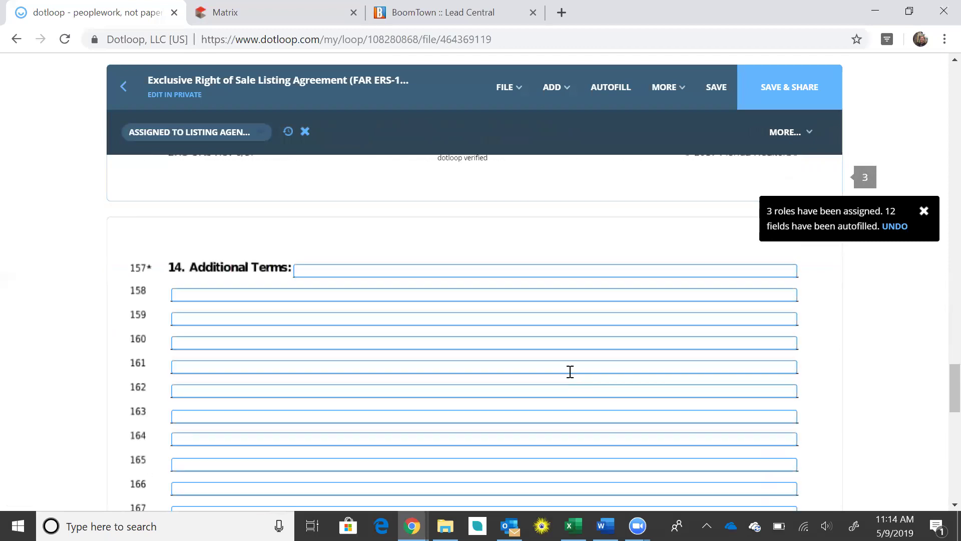
scroll(573, 374, up, 3)
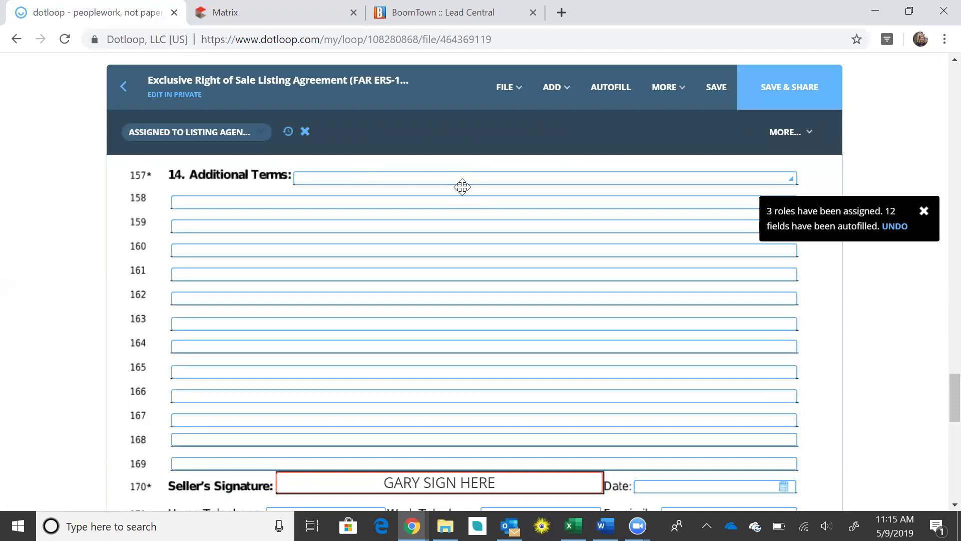
scroll(482, 231, down, 6)
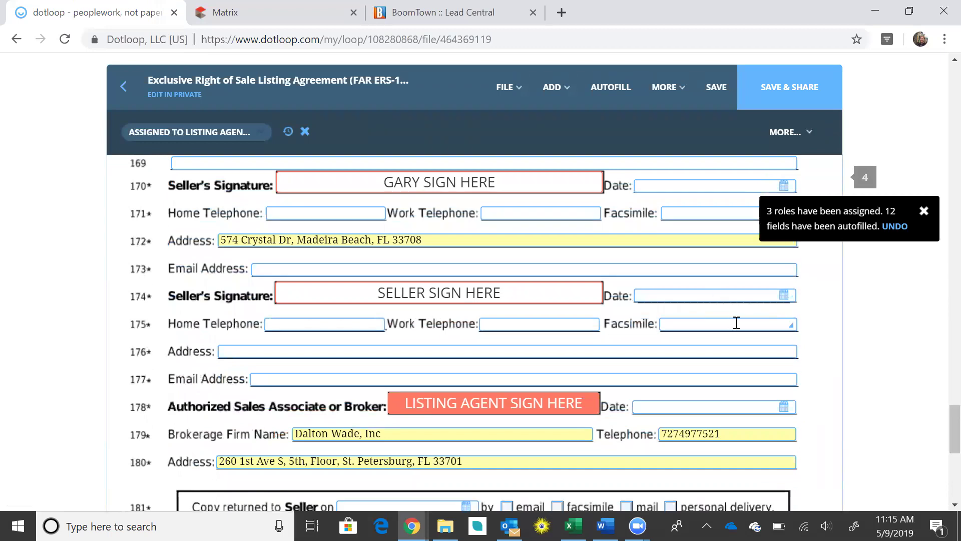
click(536, 409)
click(534, 441)
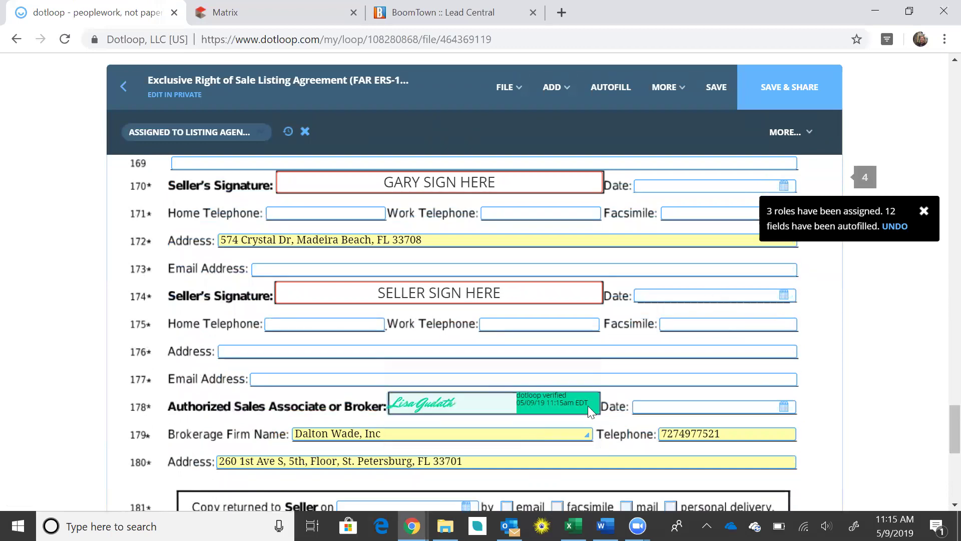
Tick email for the seller's copy, add page 4 initials, and save the agreement
scroll(587, 405, down, 3)
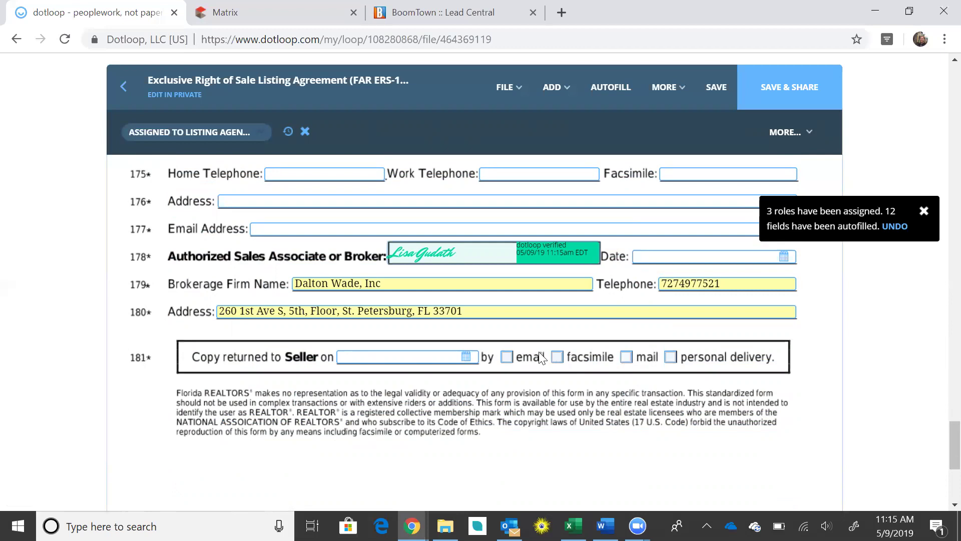
click(507, 364)
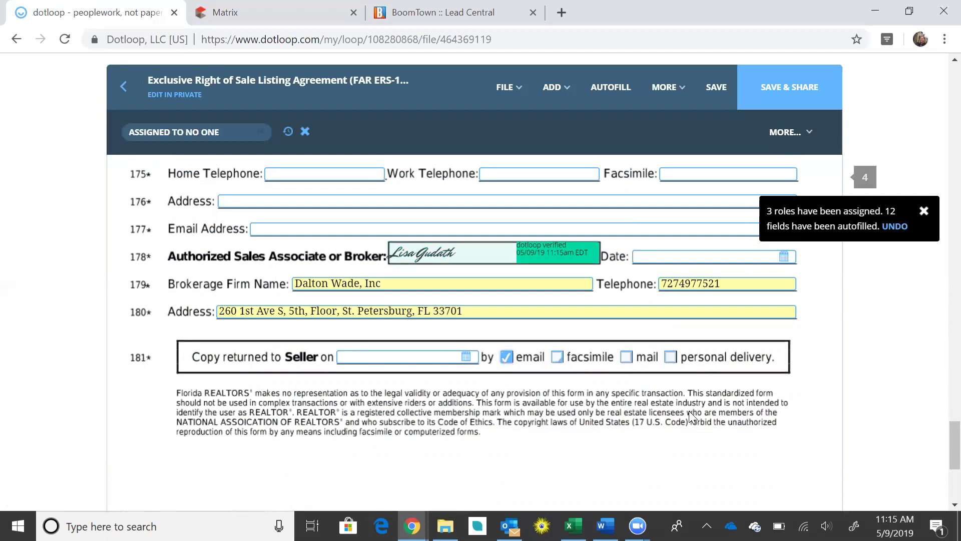
scroll(689, 411, down, 5)
click(470, 370)
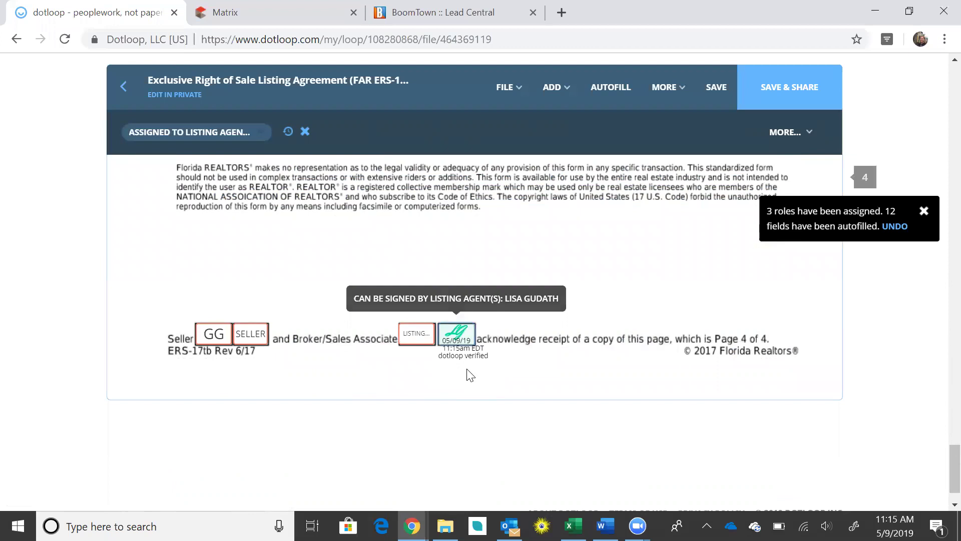
click(717, 89)
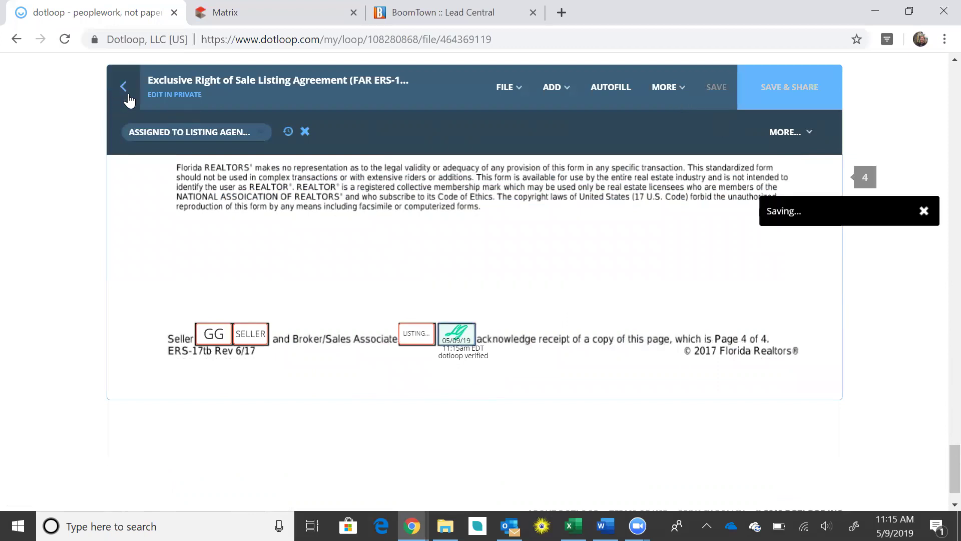
Return to the loop's documents list and open the Survey document in Listing Docs
click(129, 100)
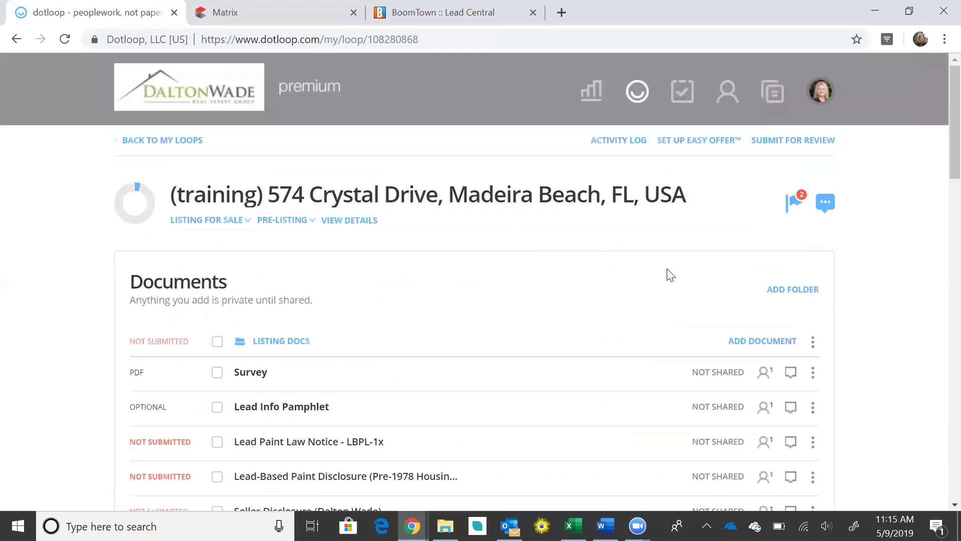
scroll(670, 275, down, 3)
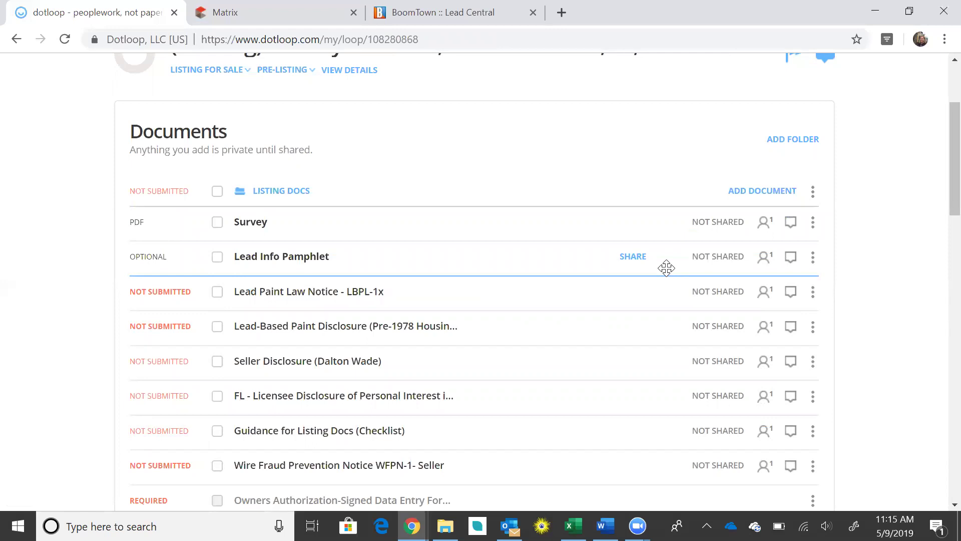
scroll(666, 268, up, 2)
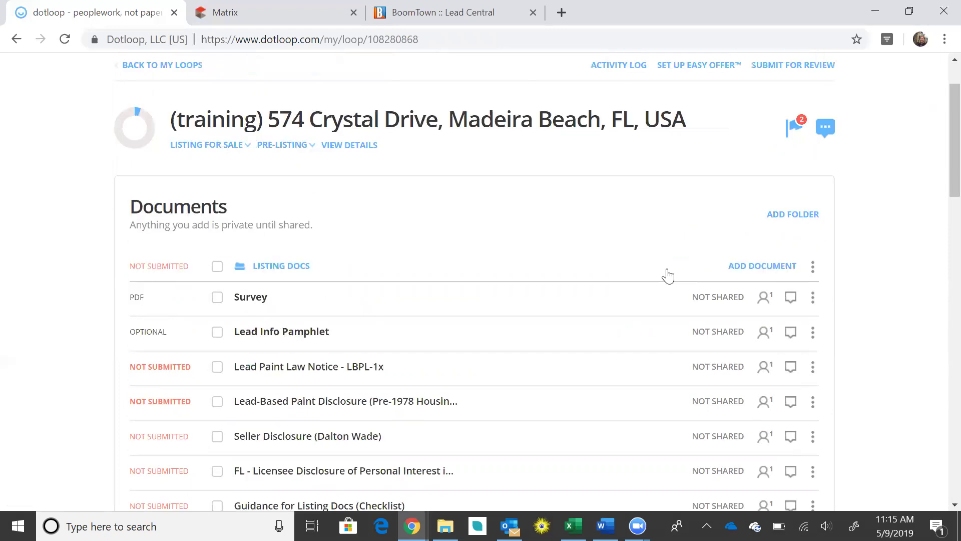
click(253, 302)
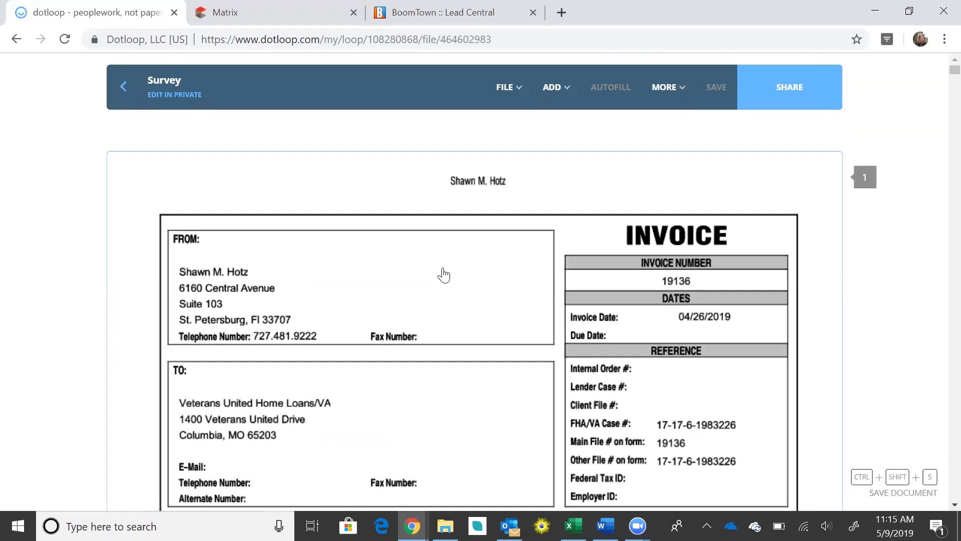
Add an initials field in the Survey invoice's FROM box and assign it to the seller
scroll(443, 275, down, 20)
scroll(445, 273, up, 20)
click(553, 93)
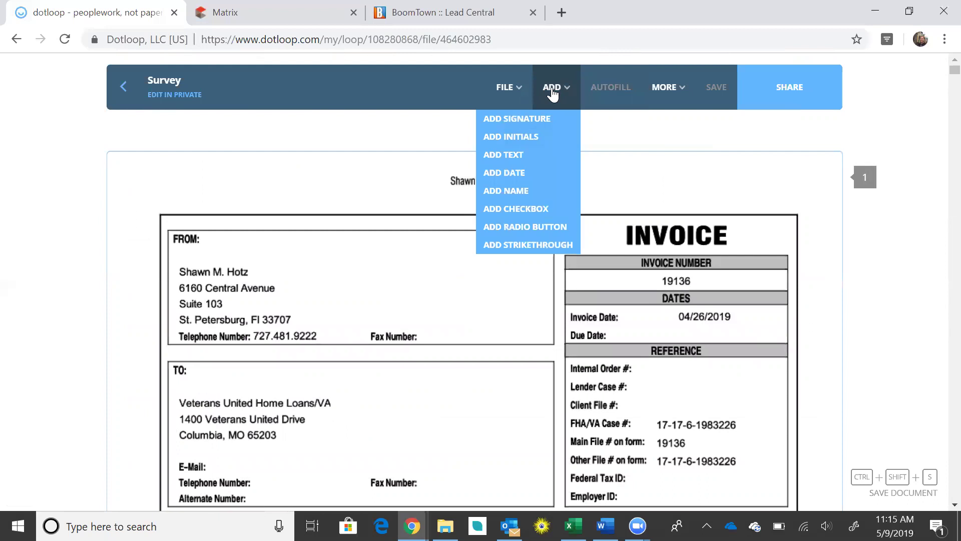
click(523, 137)
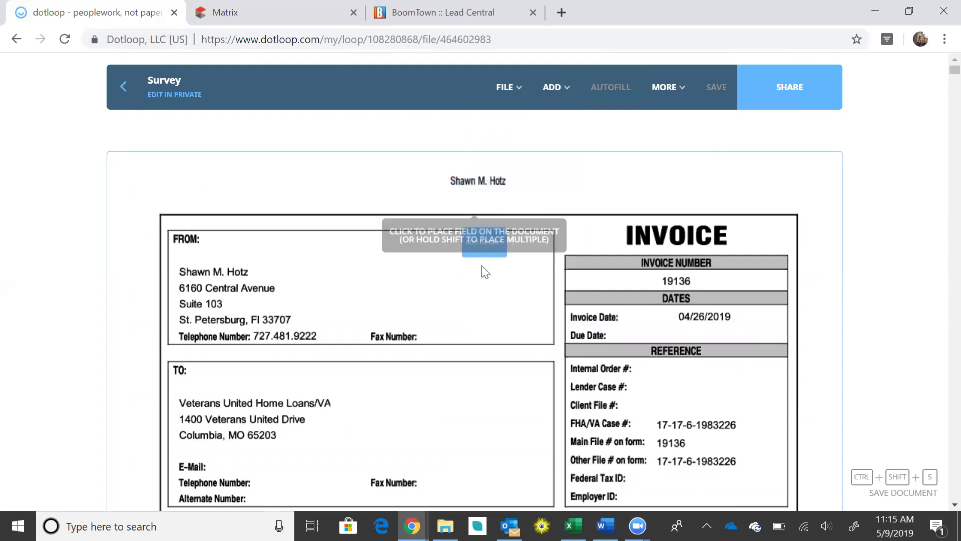
click(476, 279)
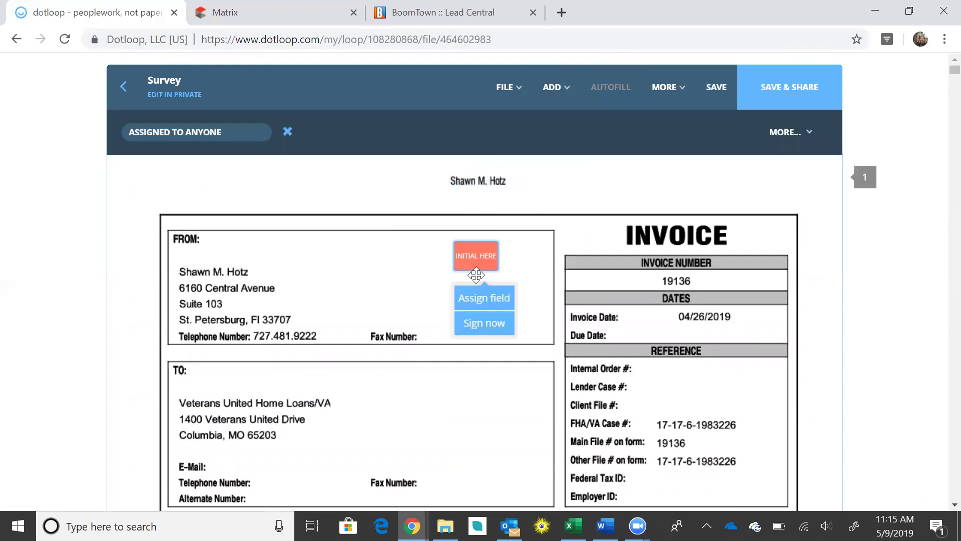
click(477, 301)
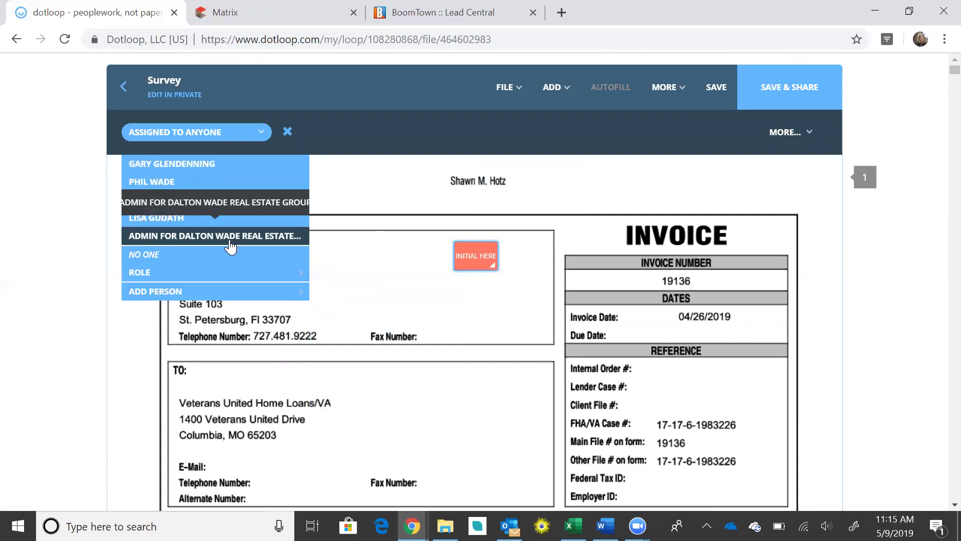
click(221, 168)
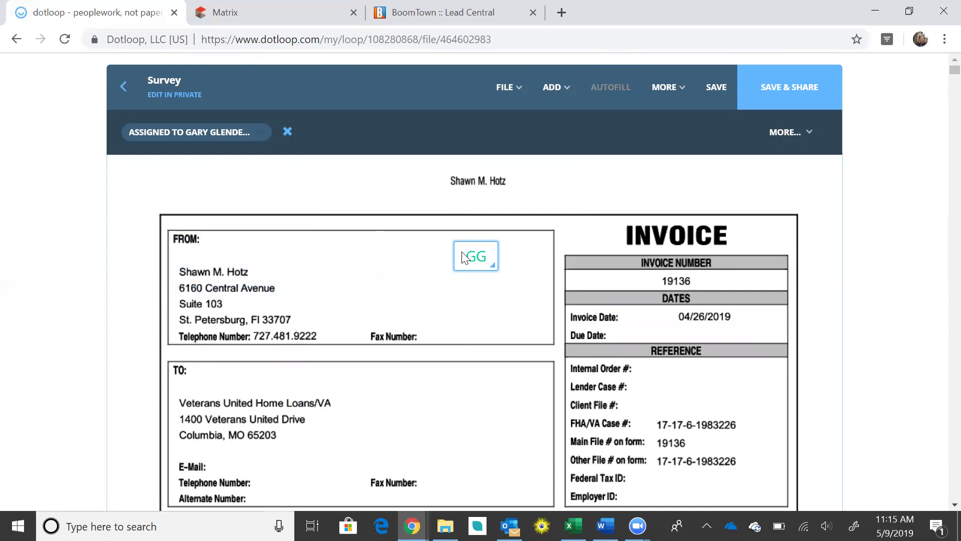
click(567, 89)
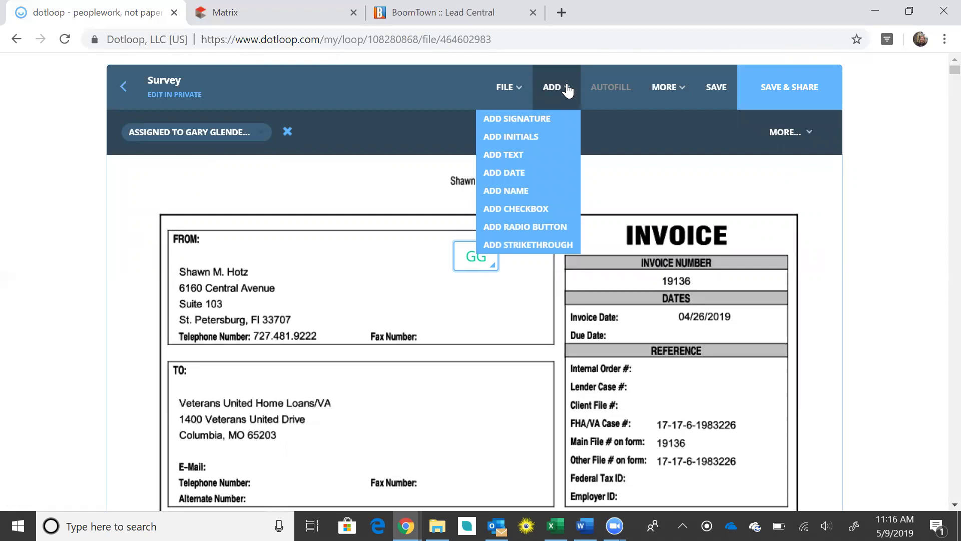
Save the Survey, then add a checkbox beside the GG field assigned to the seller
click(718, 90)
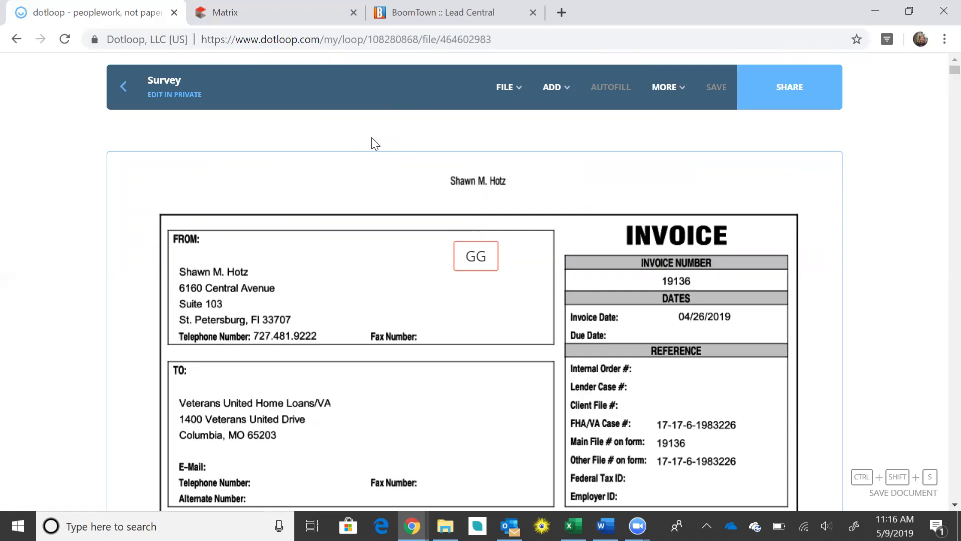
click(560, 94)
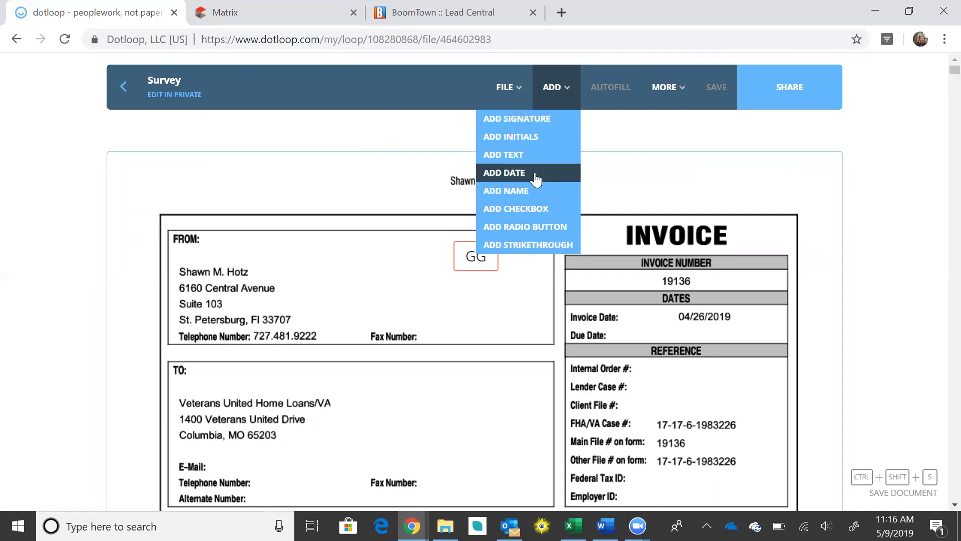
click(542, 210)
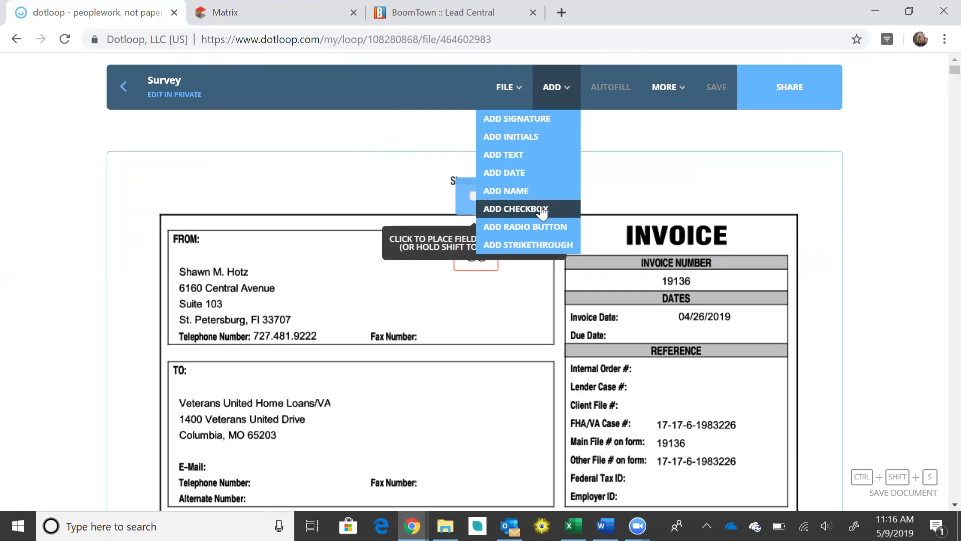
click(387, 282)
click(384, 257)
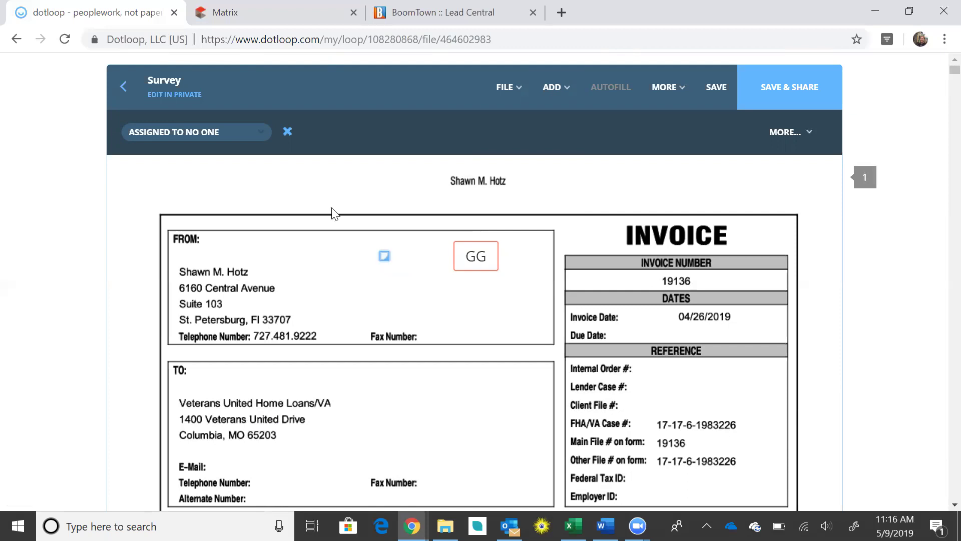
click(252, 133)
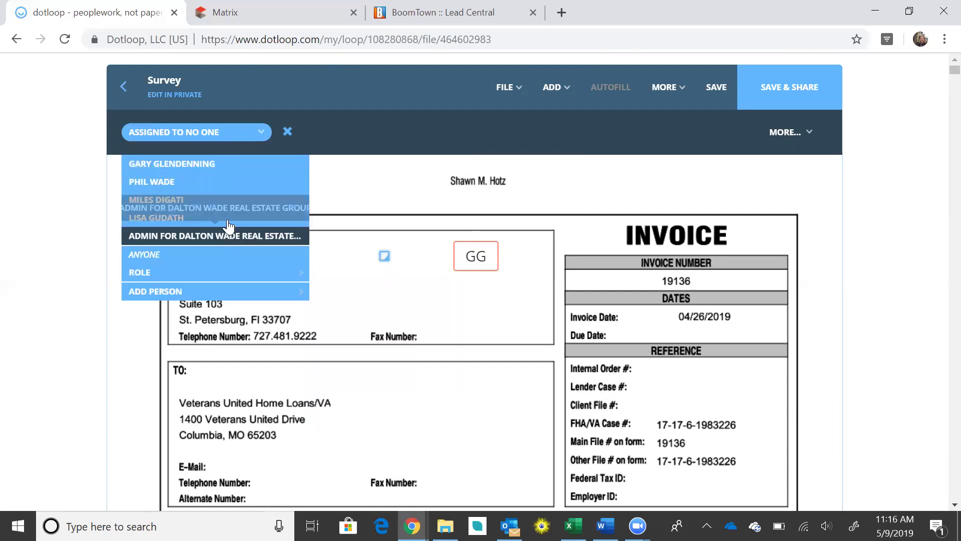
click(221, 166)
Delete the checkbox and GG initials field, save the Survey, and return to the documents list
drag(374, 249, 383, 255)
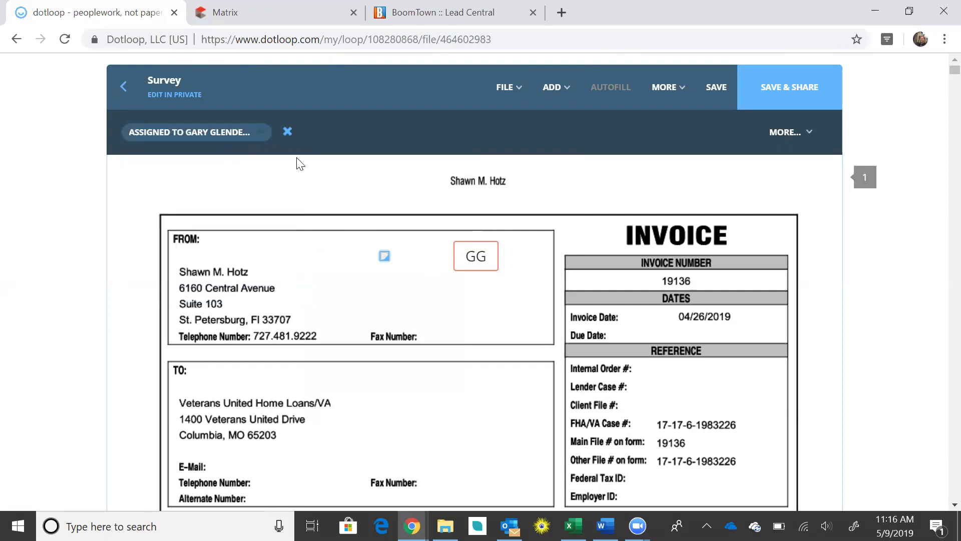
click(288, 133)
click(489, 259)
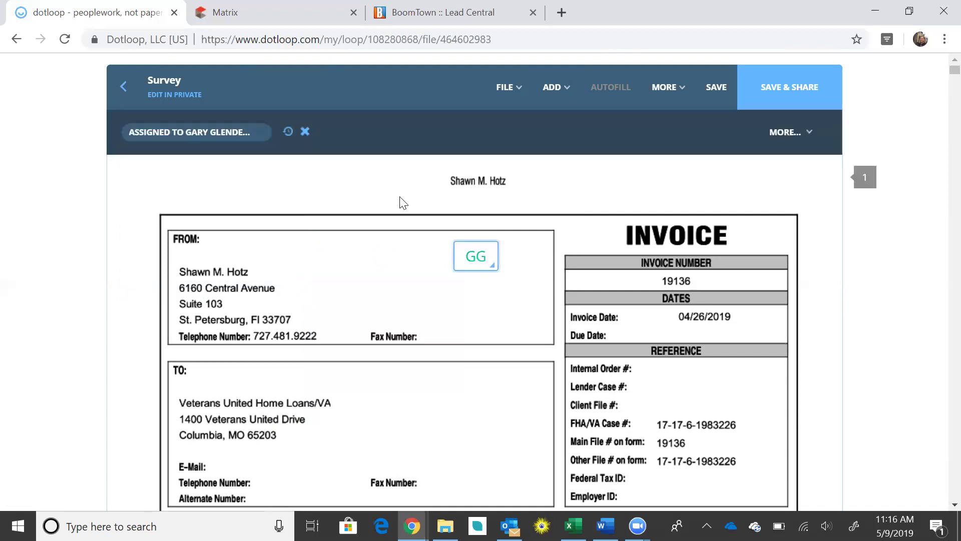
click(305, 132)
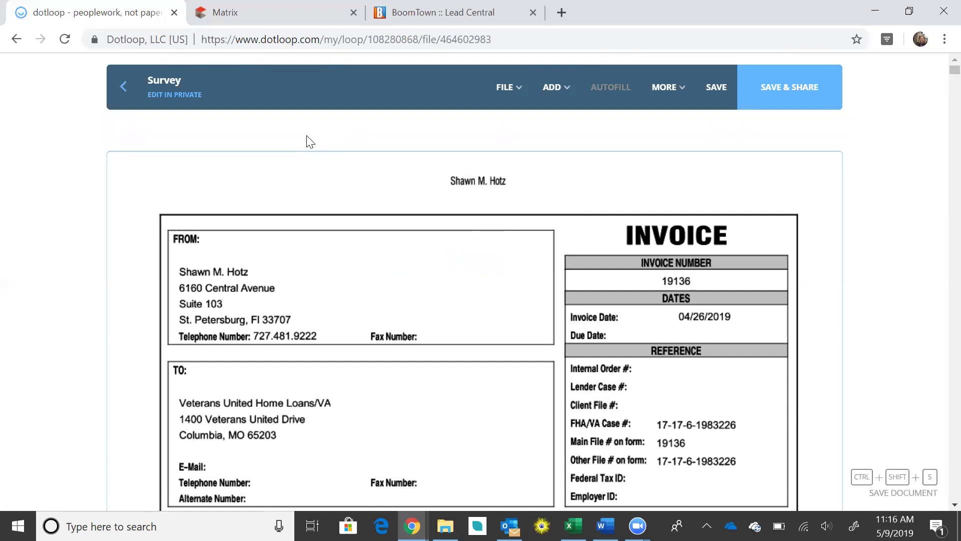
click(709, 87)
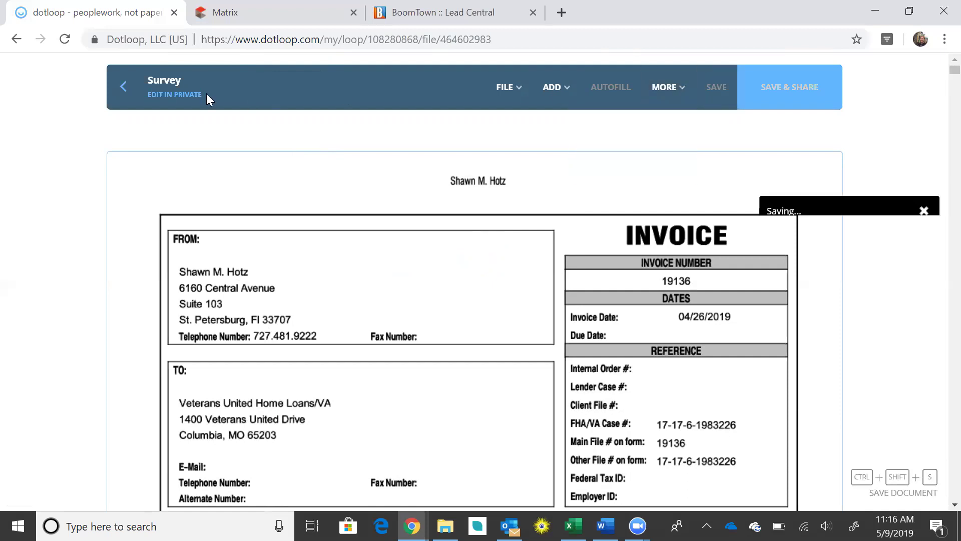
click(128, 90)
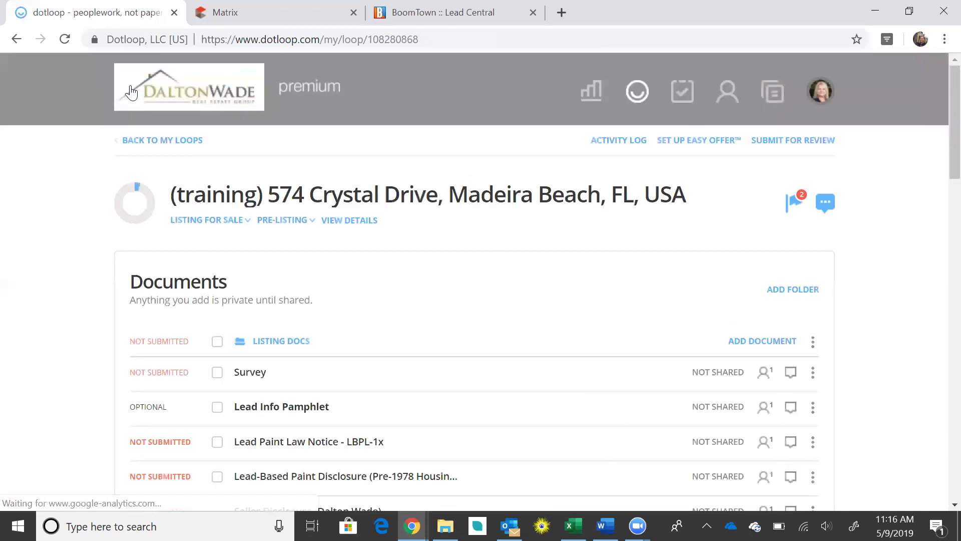